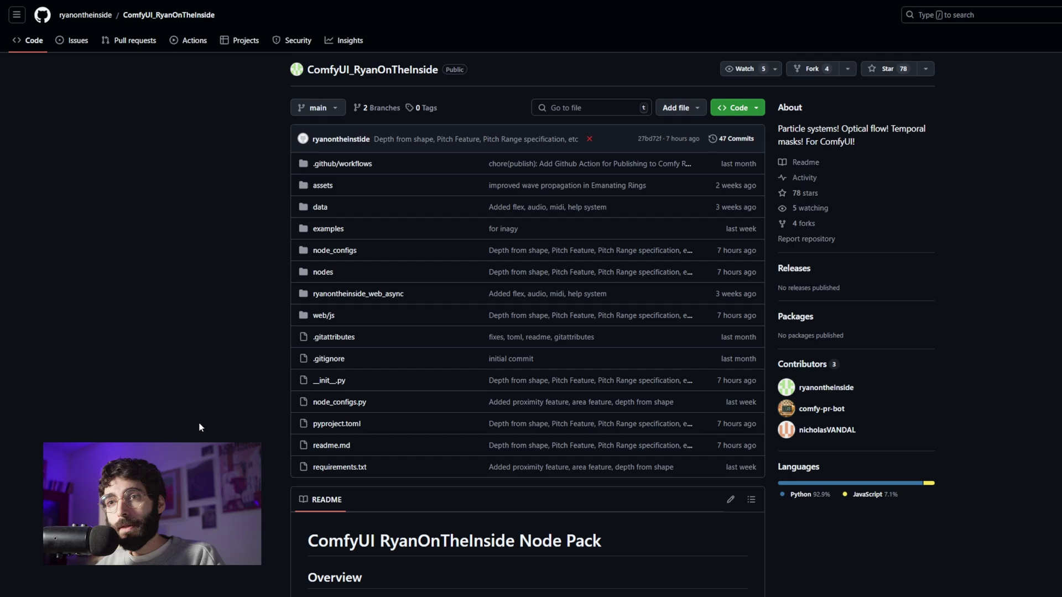
- Scroll through the node pack README's overview and features on GitHub
{"action": "scroll", "coordinate": [200, 429], "scroll_direction": "down", "scroll_amount": 8}
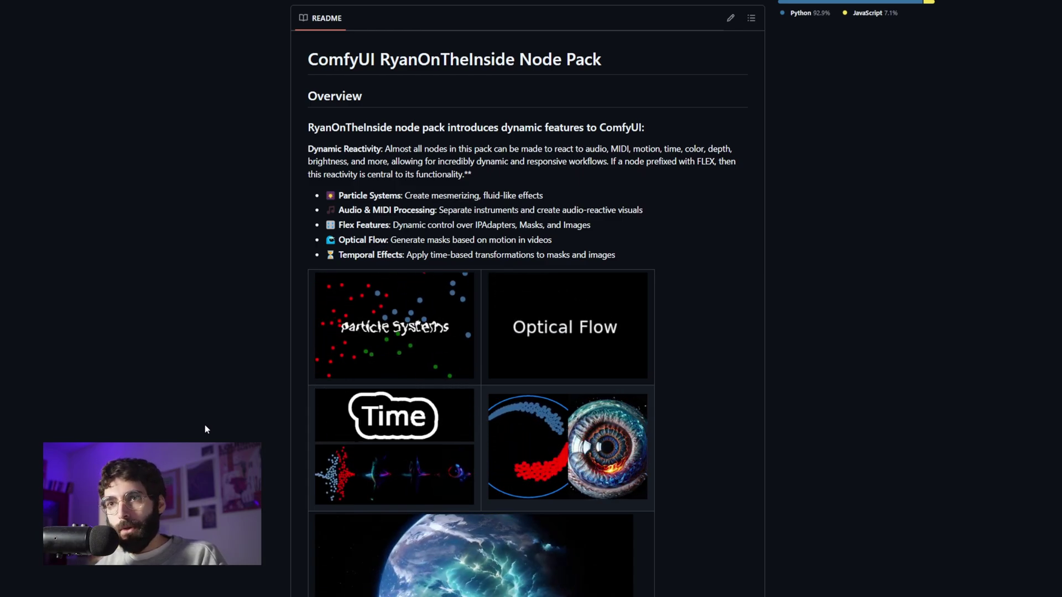
{"action": "scroll", "coordinate": [206, 429], "scroll_direction": "down", "scroll_amount": 15}
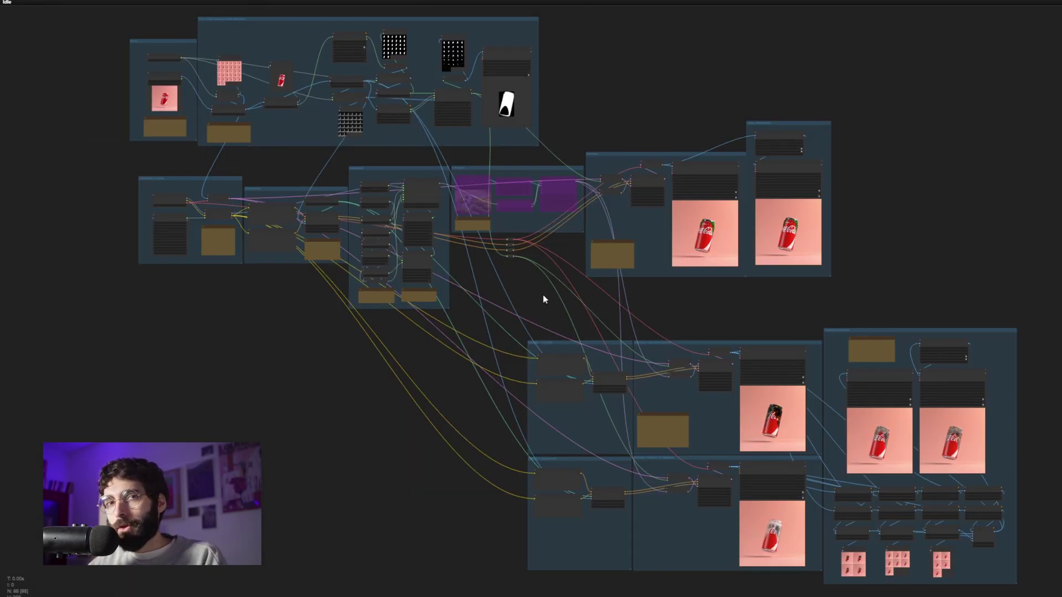
- Zoom in on the mask animation, checkpoint, conditioning and AnimateDiff groups
{"action": "scroll", "coordinate": [360, 448], "scroll_direction": "up", "scroll_amount": 10}
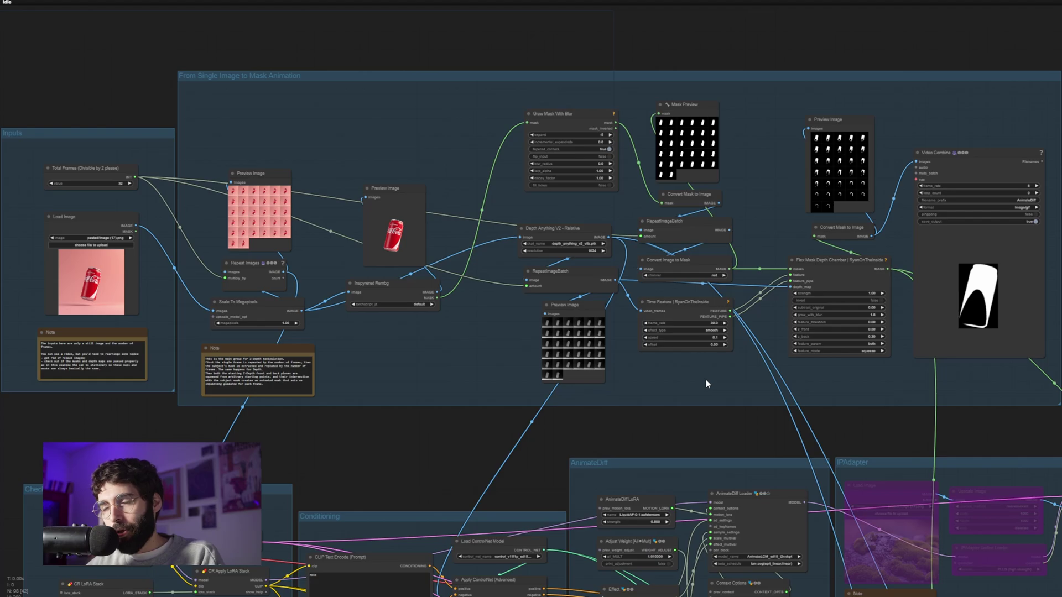
{"action": "scroll", "coordinate": [569, 482], "scroll_direction": "up", "scroll_amount": 5}
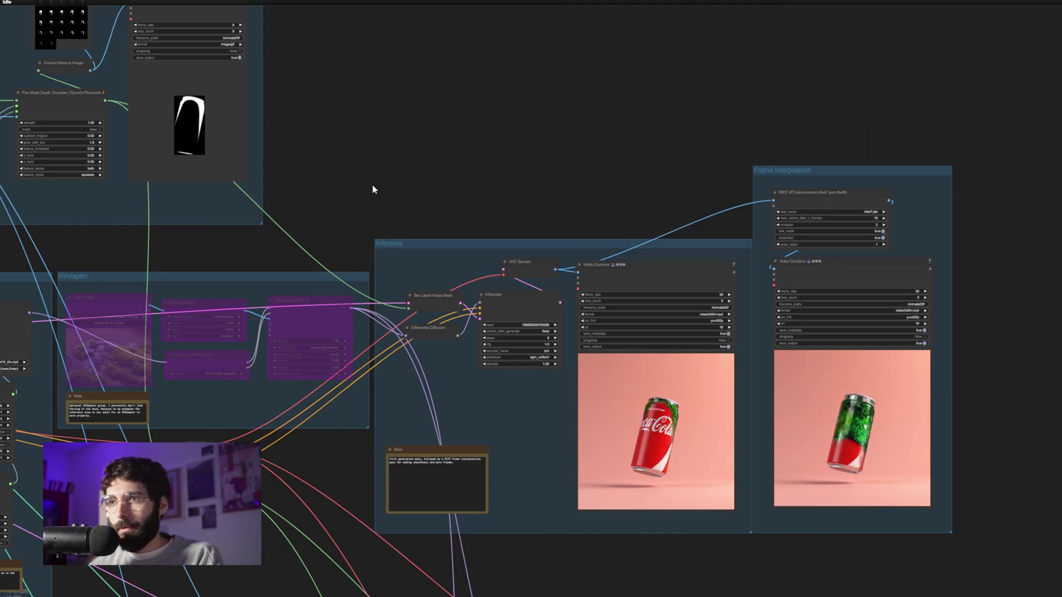
- Zoom into the Inference group, then zoom back out toward the interval inference groups
{"action": "scroll", "coordinate": [373, 185], "scroll_direction": "up", "scroll_amount": 3}
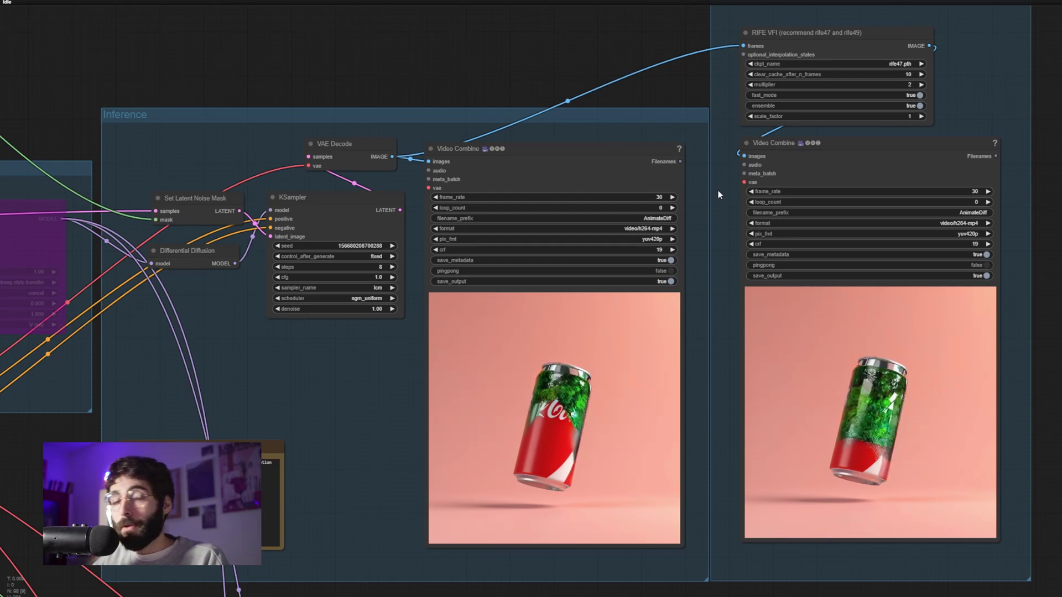
{"action": "left_click_drag", "start_coordinate": [718, 190], "coordinate": [708, 196]}
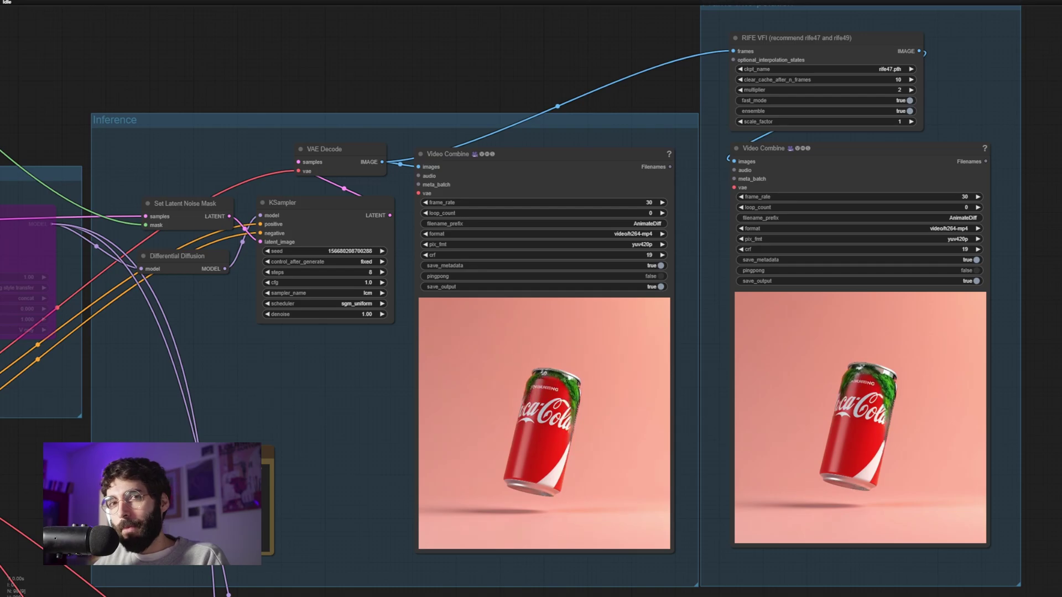
{"action": "scroll", "coordinate": [1056, 414], "scroll_direction": "down", "scroll_amount": 1}
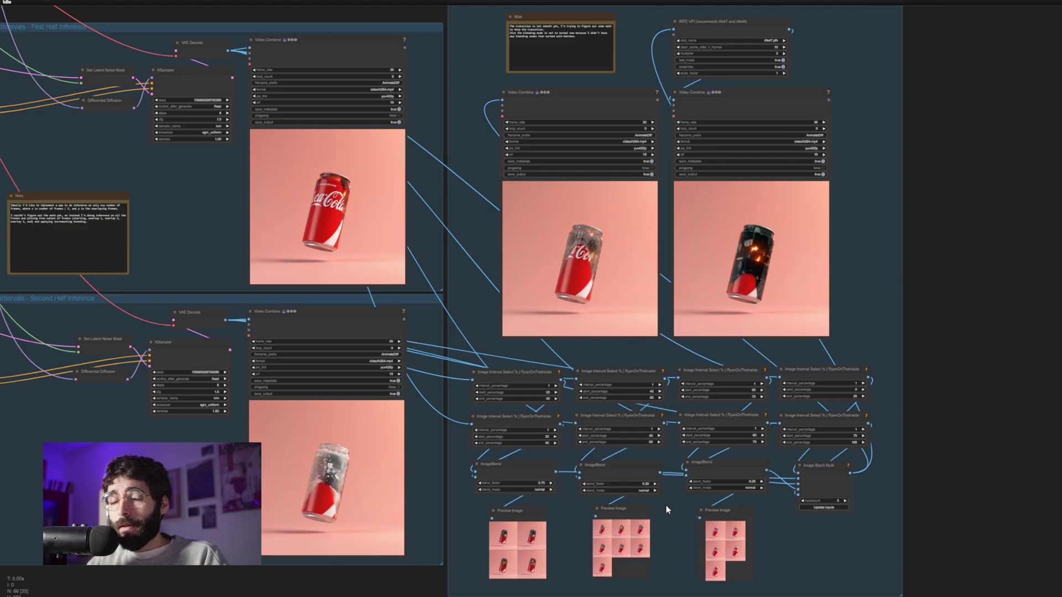
- Shift the view slightly across the Transform Animation nodes
{"action": "left_click_drag", "start_coordinate": [666, 508], "coordinate": [663, 510]}
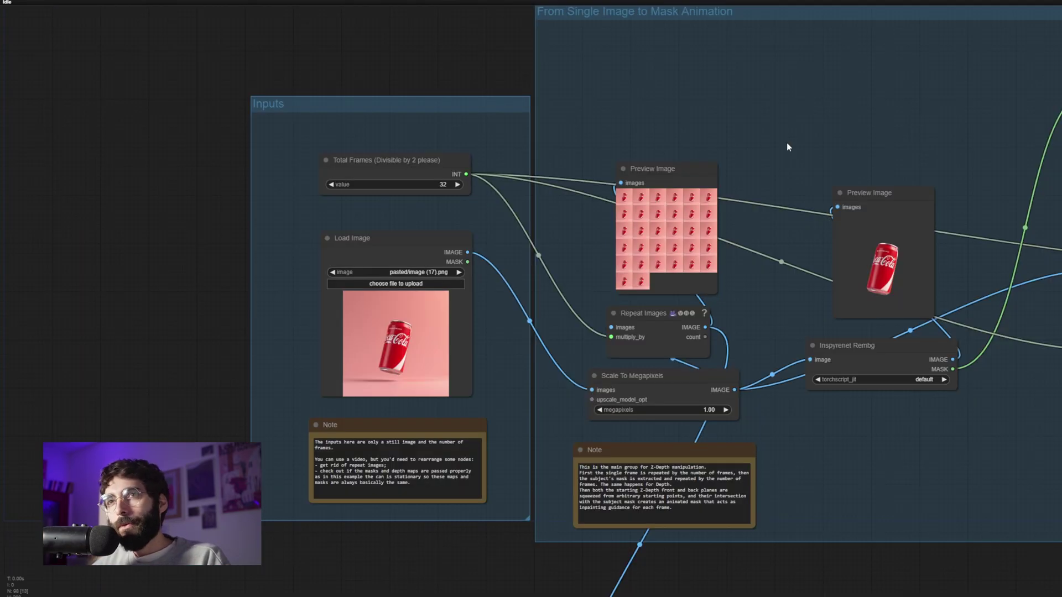
{"action": "left_click_drag", "start_coordinate": [387, 239], "coordinate": [386, 235]}
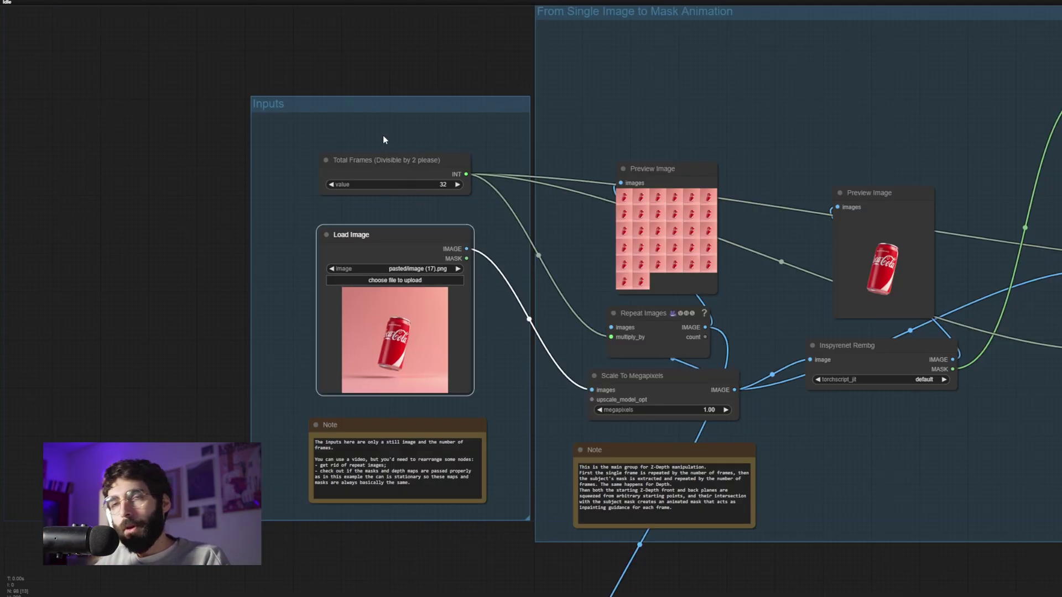
{"action": "left_click", "coordinate": [389, 149]}
{"action": "left_click", "coordinate": [392, 160]}
{"action": "left_click", "coordinate": [410, 133]}
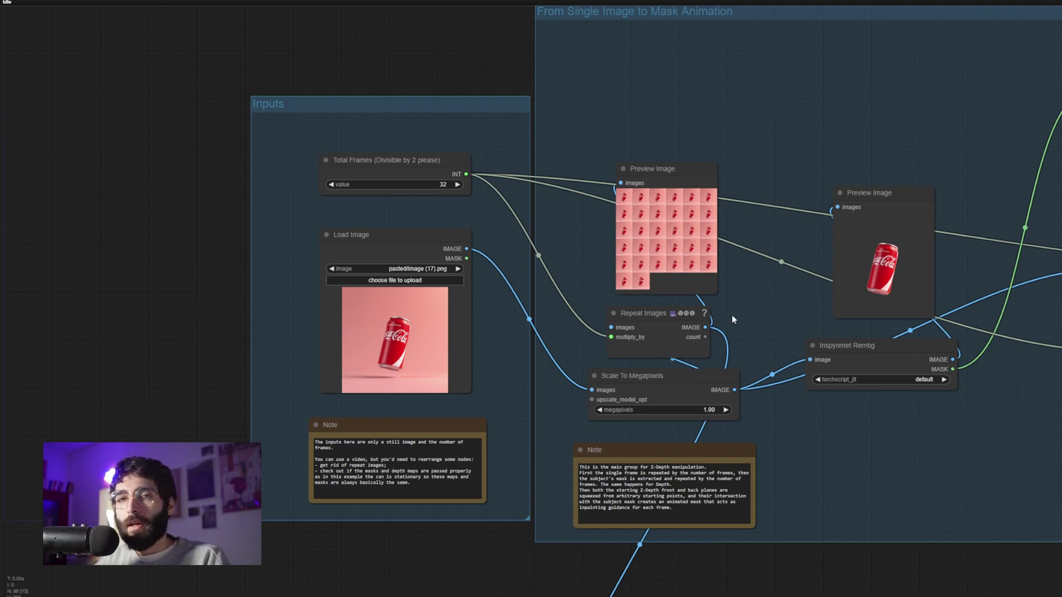
{"action": "left_click", "coordinate": [671, 331]}
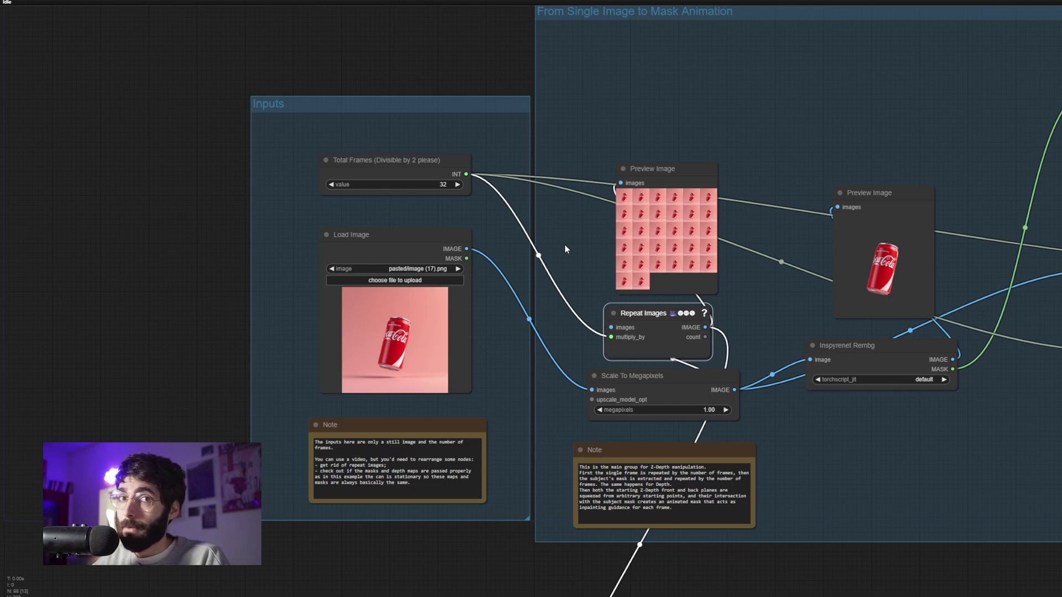
{"action": "left_click", "coordinate": [691, 377]}
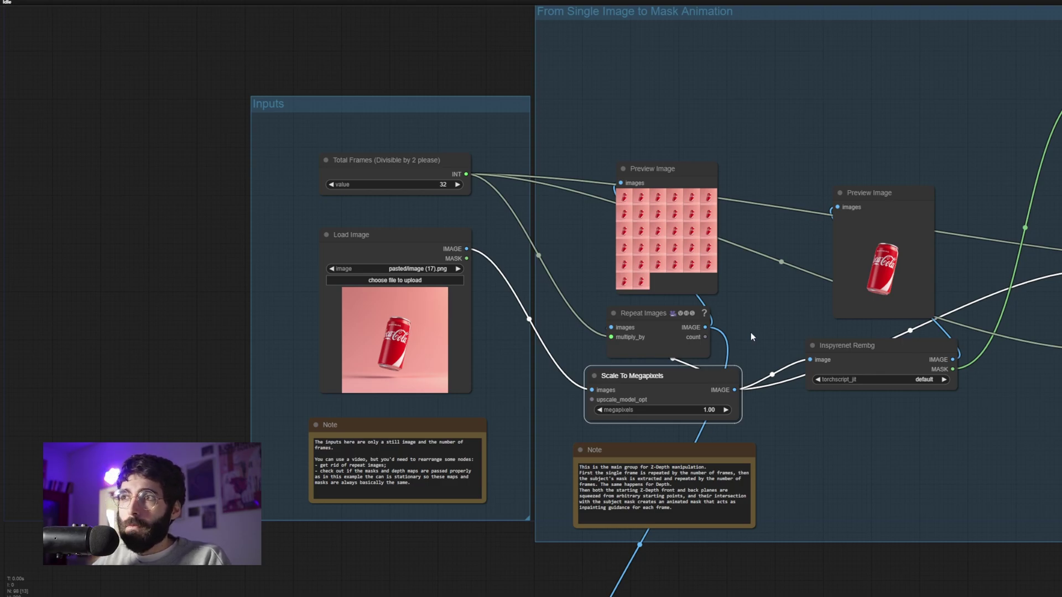
- Pan across the mask-animation group and enlarge a frame of the repeated-images preview
{"action": "left_click_drag", "start_coordinate": [751, 333], "coordinate": [433, 341]}
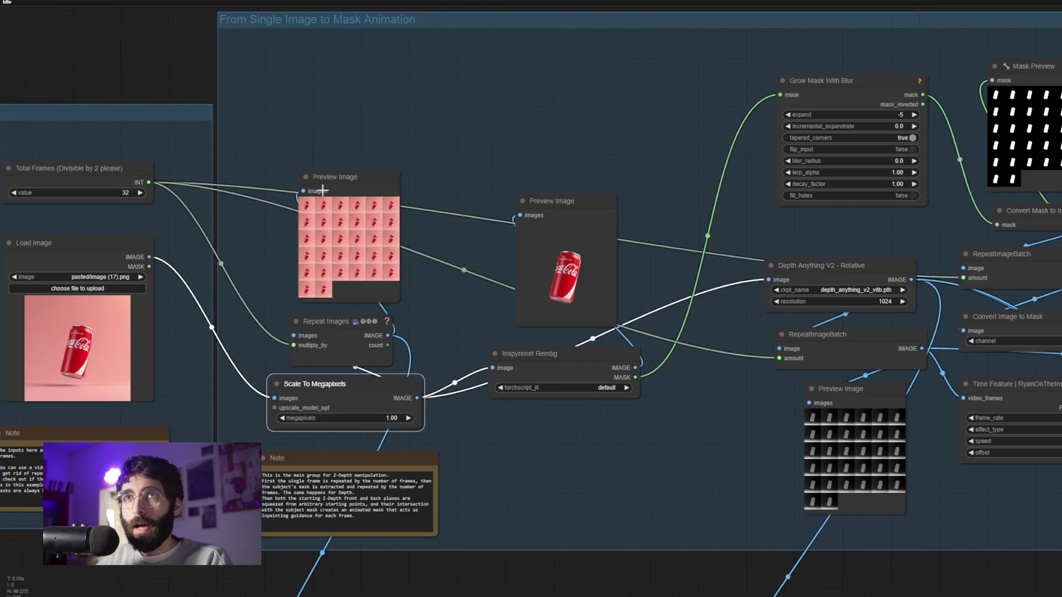
{"action": "left_click", "coordinate": [321, 207]}
{"action": "scroll", "coordinate": [388, 292], "scroll_direction": "down", "scroll_amount": 11}
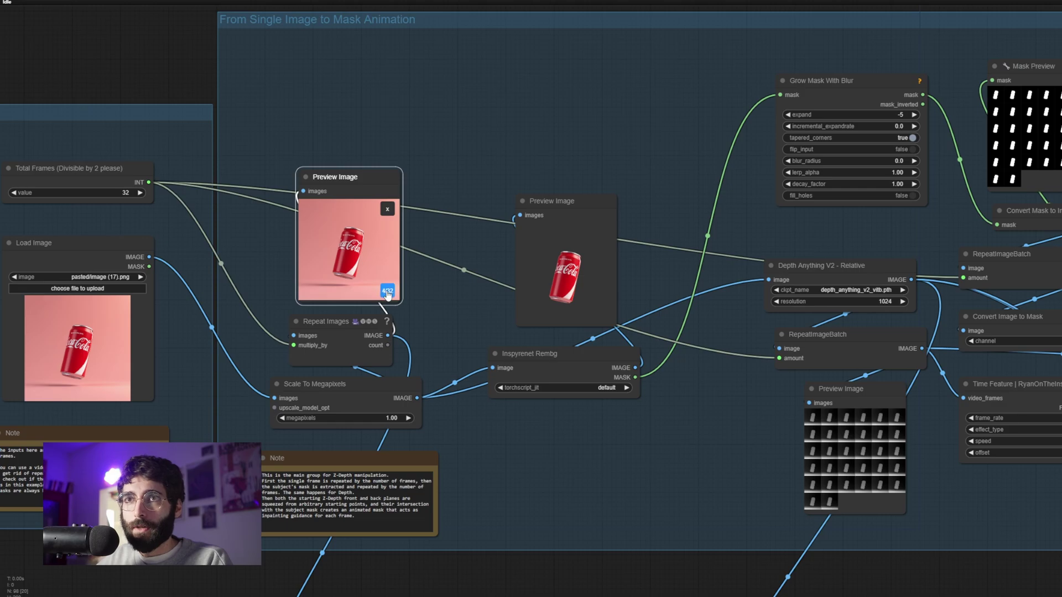
{"action": "scroll", "coordinate": [387, 291], "scroll_direction": "down", "scroll_amount": 6}
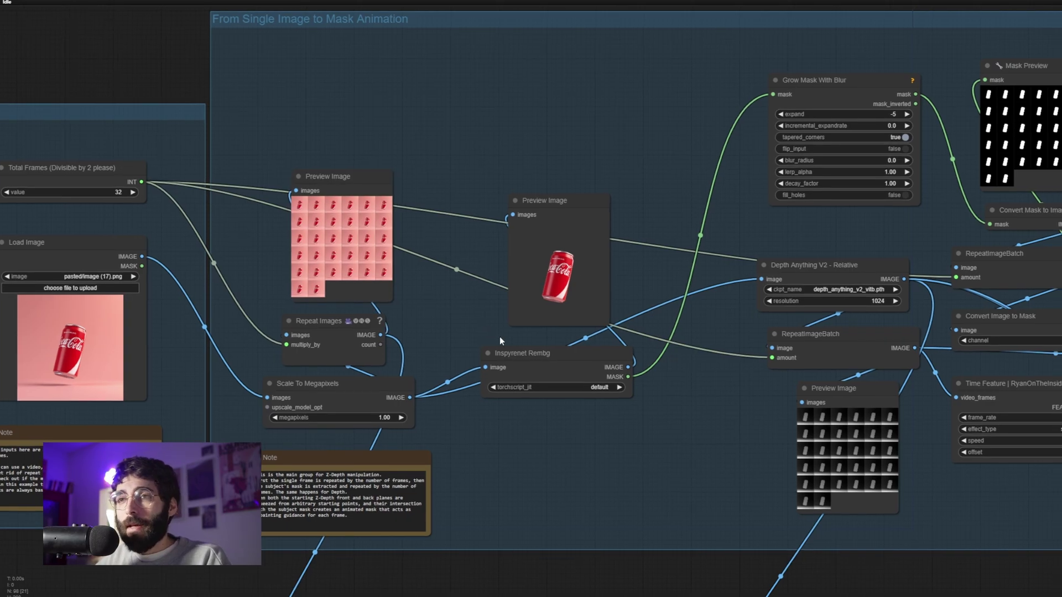
- Highlight the connections of the Inspyrenet Rembg node and the cut-out can preview
{"action": "left_click", "coordinate": [553, 352]}
{"action": "left_click", "coordinate": [567, 234]}
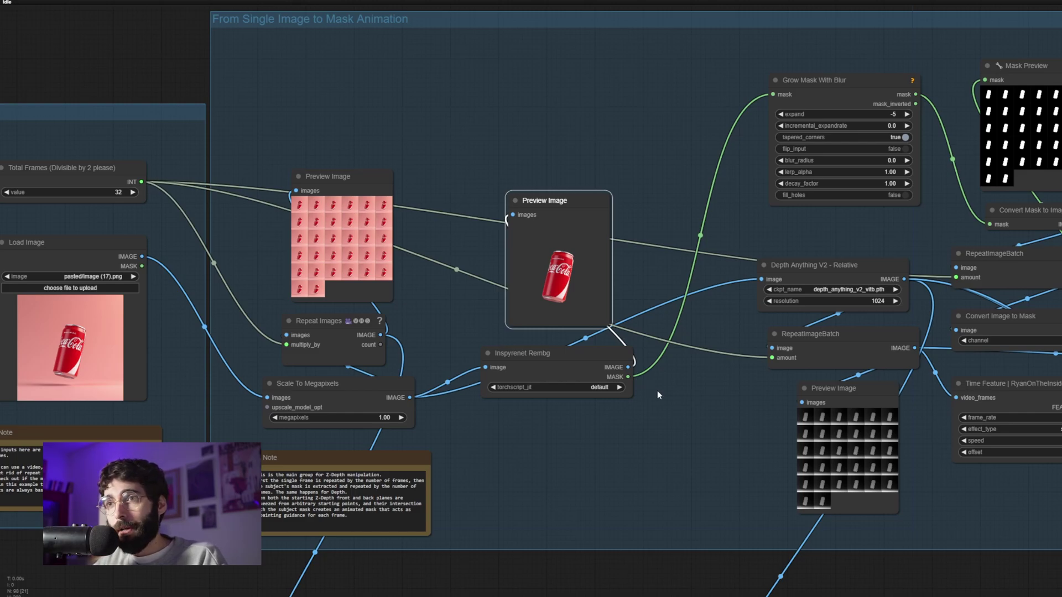
{"action": "left_click", "coordinate": [596, 368]}
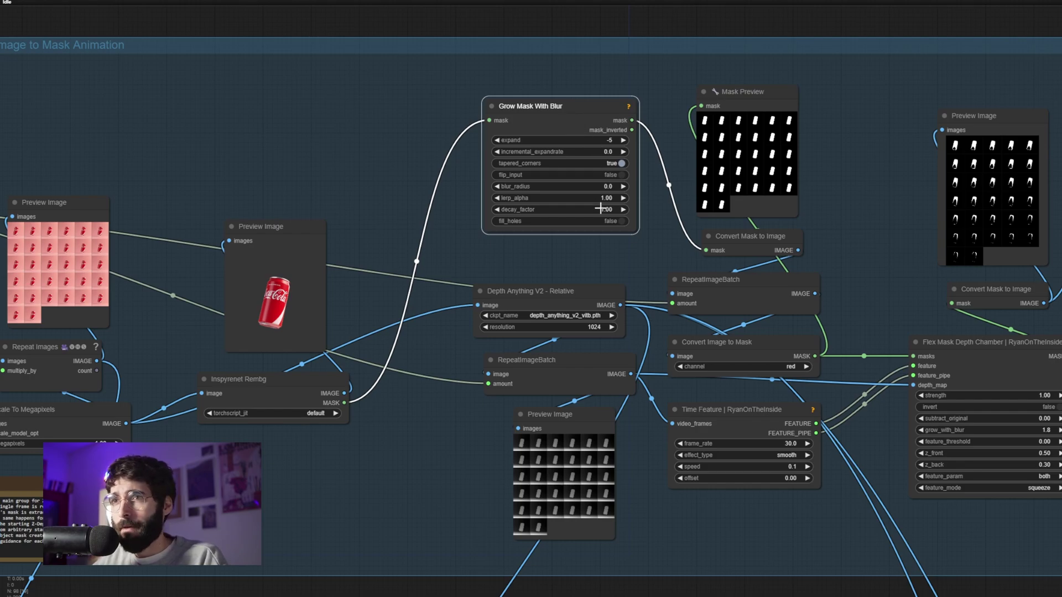
{"action": "left_click_drag", "start_coordinate": [658, 260], "coordinate": [571, 252]}
{"action": "left_click", "coordinate": [700, 203]}
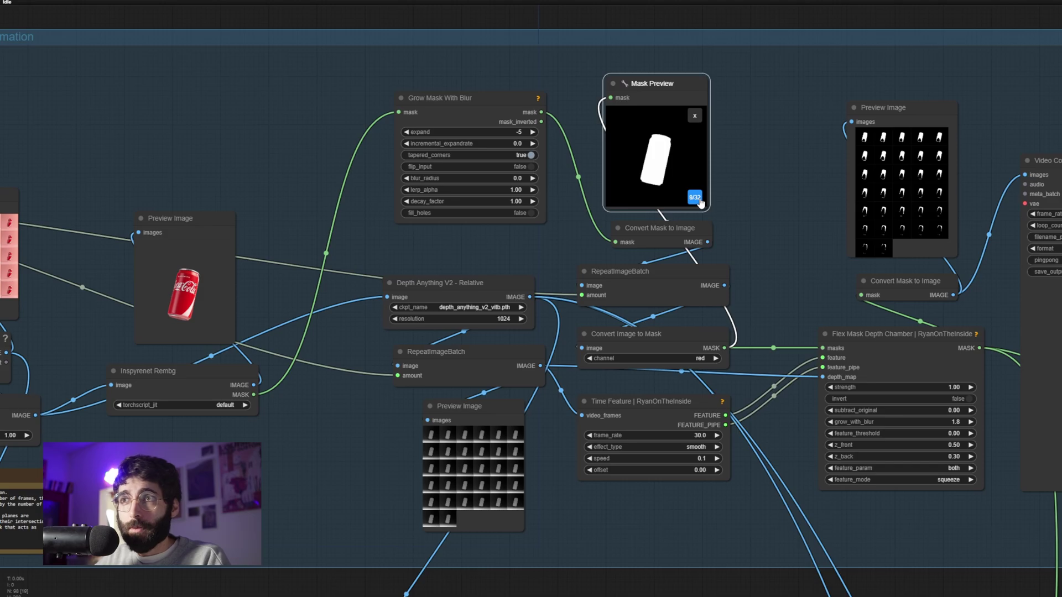
{"action": "left_click", "coordinate": [700, 203]}
{"action": "left_click", "coordinate": [700, 203]}
{"action": "left_click", "coordinate": [700, 203]}
{"action": "left_click", "coordinate": [700, 203]}
{"action": "left_click", "coordinate": [700, 203]}
{"action": "left_click", "coordinate": [700, 203]}
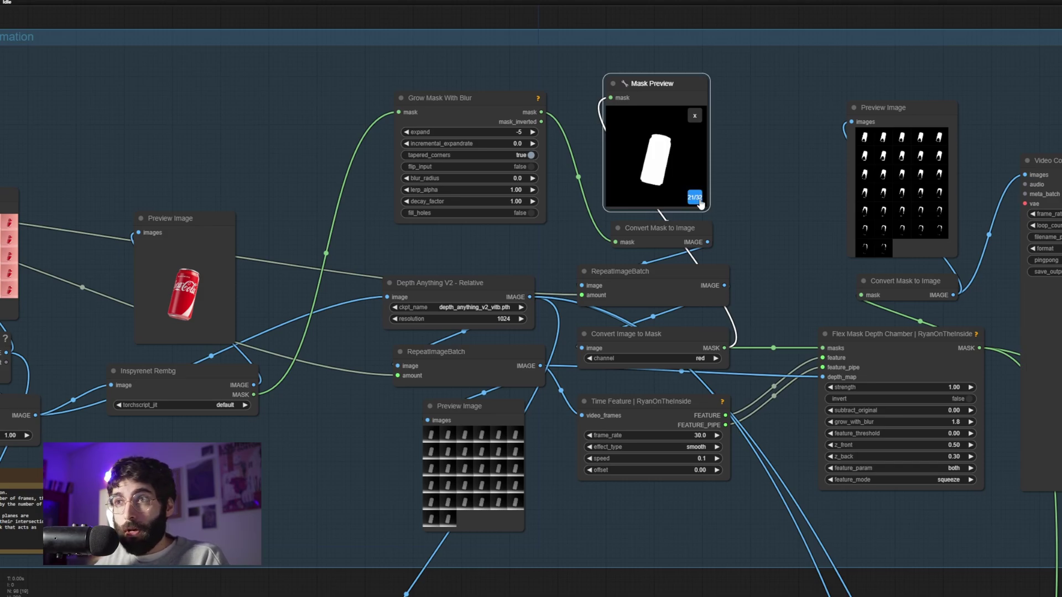
{"action": "left_click", "coordinate": [700, 203]}
{"action": "left_click", "coordinate": [700, 203]}
{"action": "left_click", "coordinate": [700, 203]}
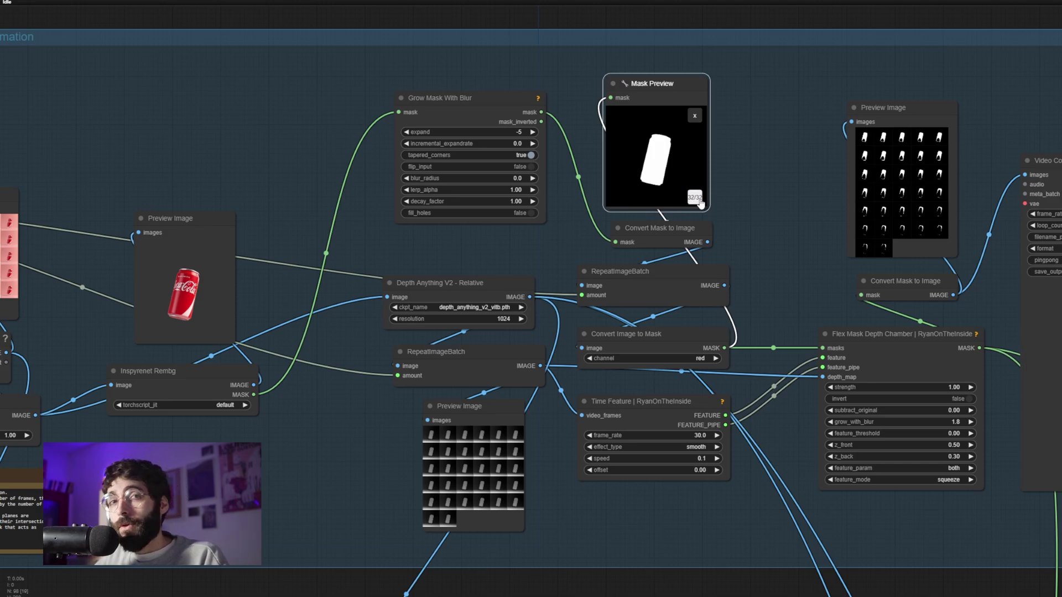
{"action": "left_click", "coordinate": [700, 203]}
{"action": "left_click", "coordinate": [700, 203]}
{"action": "left_click", "coordinate": [700, 203]}
{"action": "left_click", "coordinate": [700, 203]}
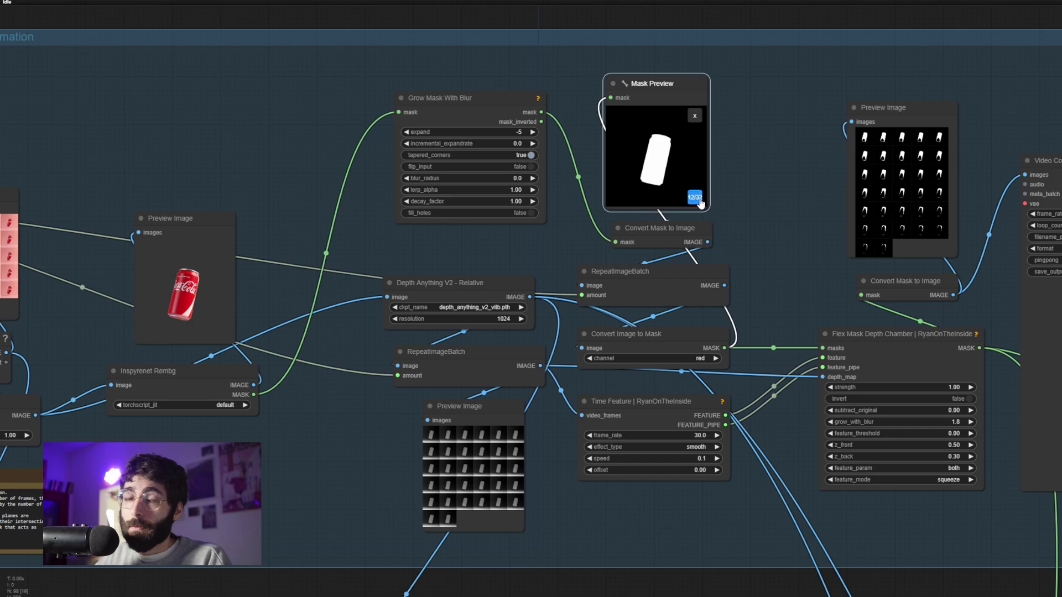
{"action": "left_click", "coordinate": [694, 115]}
{"action": "left_click", "coordinate": [506, 284]}
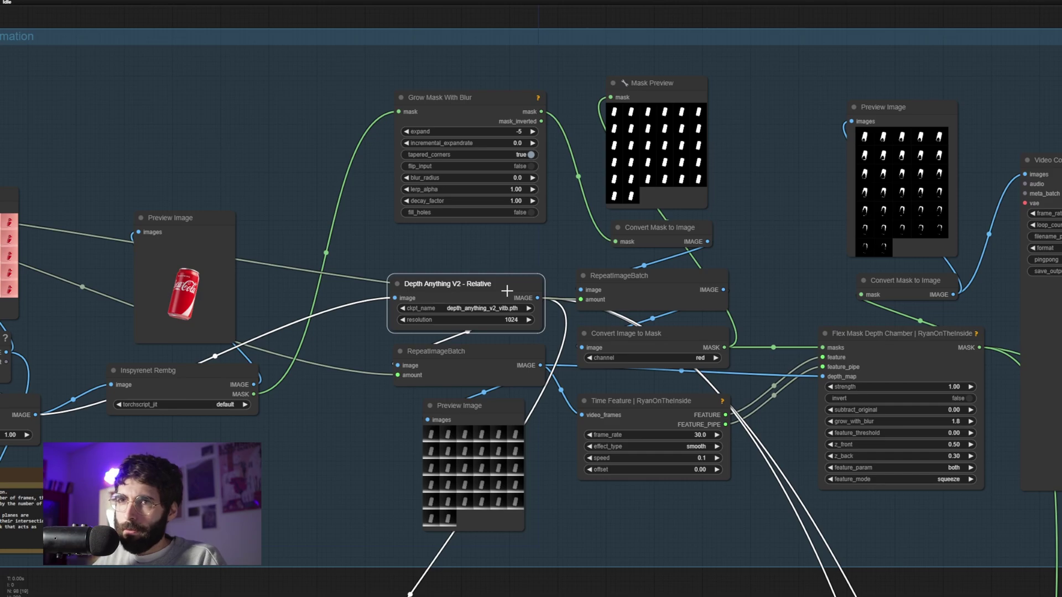
{"action": "left_click", "coordinate": [437, 351]}
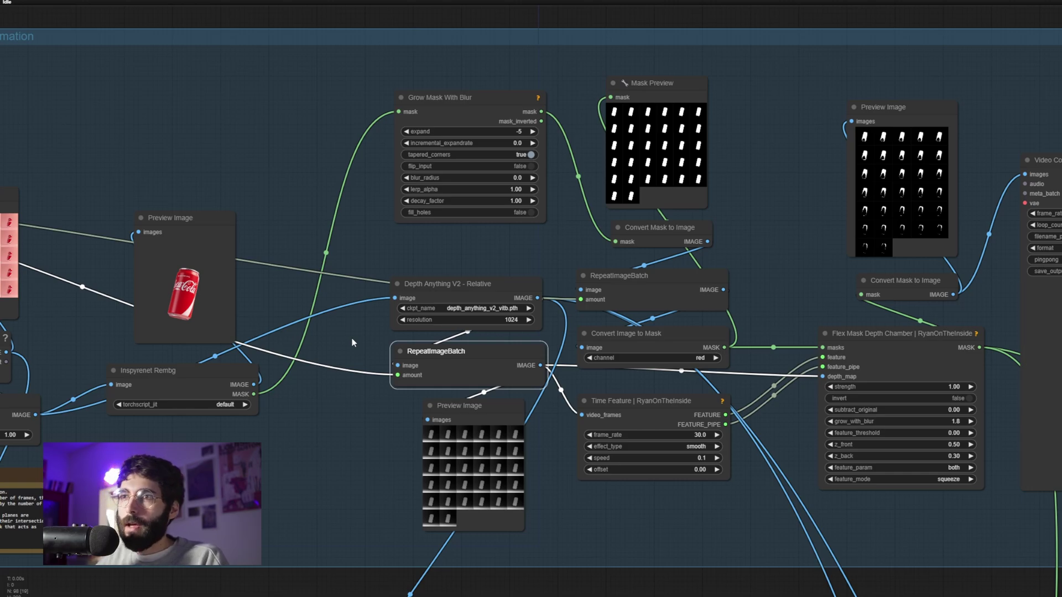
{"action": "left_click_drag", "start_coordinate": [352, 337], "coordinate": [156, 330]}
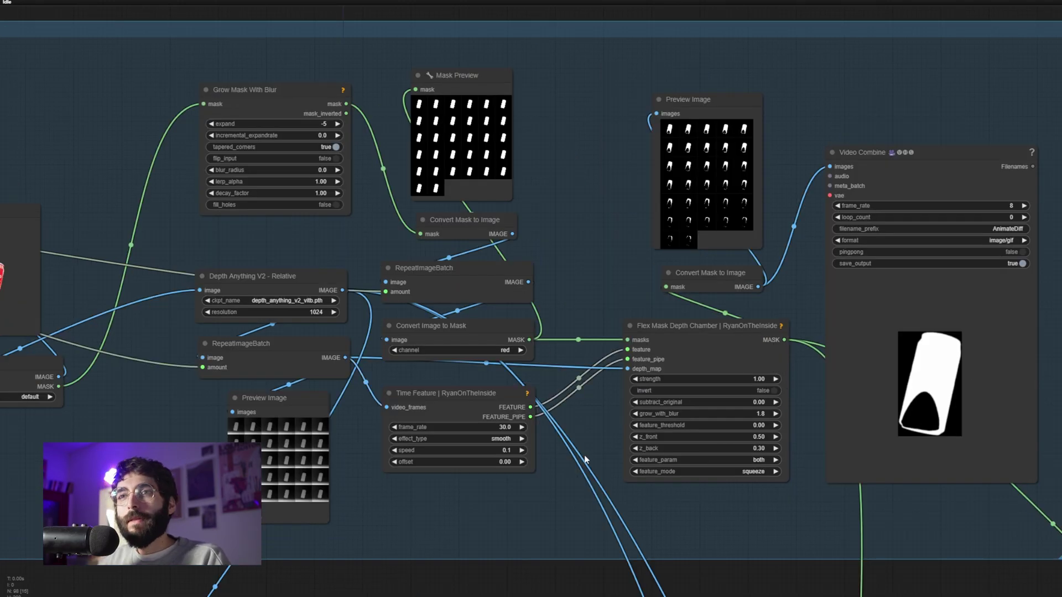
{"action": "left_click", "coordinate": [480, 394]}
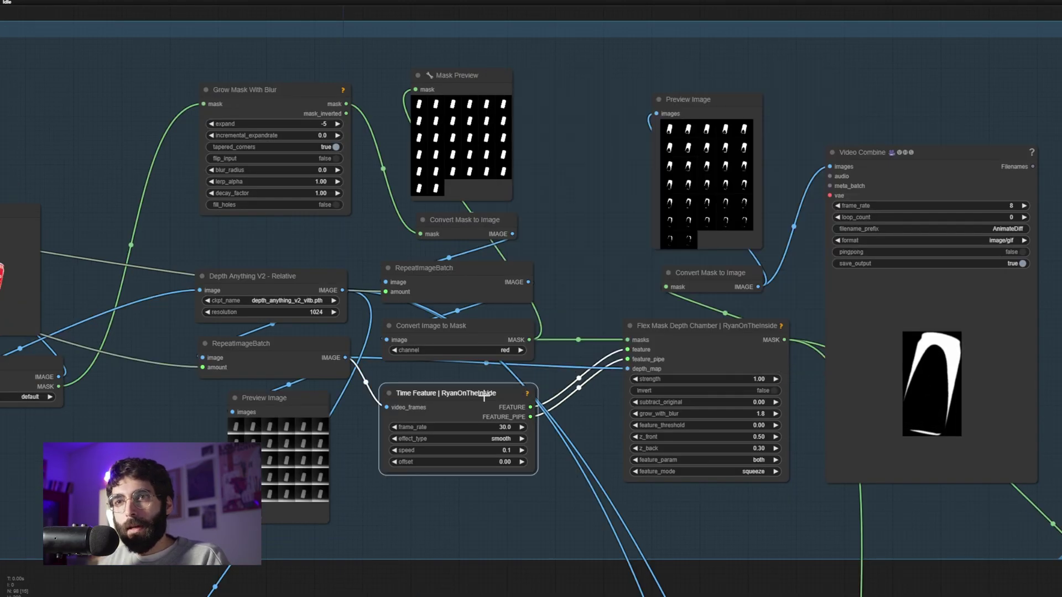
{"action": "left_click", "coordinate": [672, 329]}
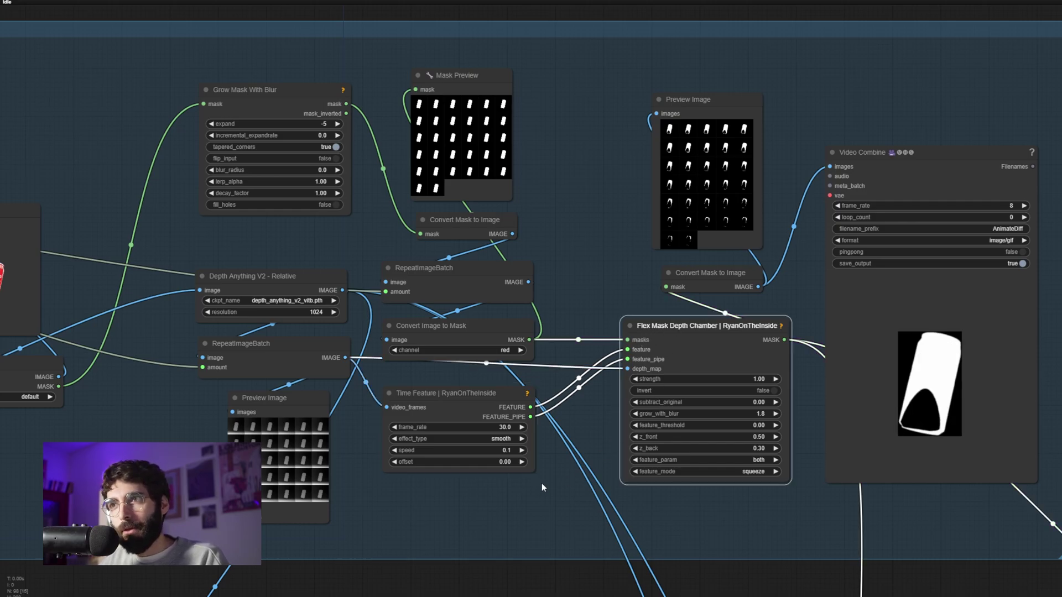
{"action": "left_click", "coordinate": [544, 476]}
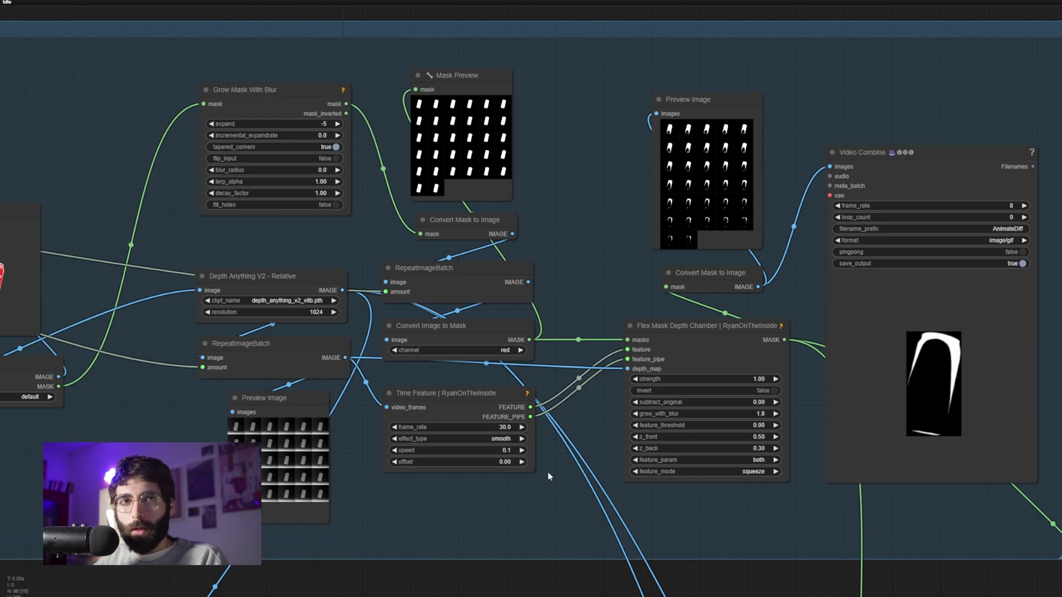
{"action": "left_click", "coordinate": [533, 469]}
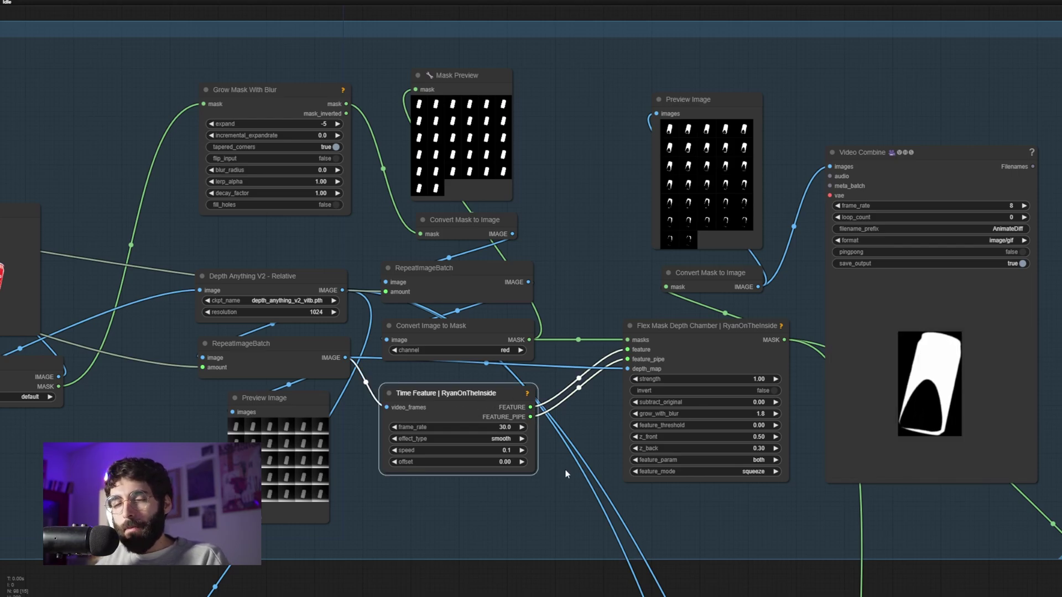
{"action": "left_click", "coordinate": [503, 439]}
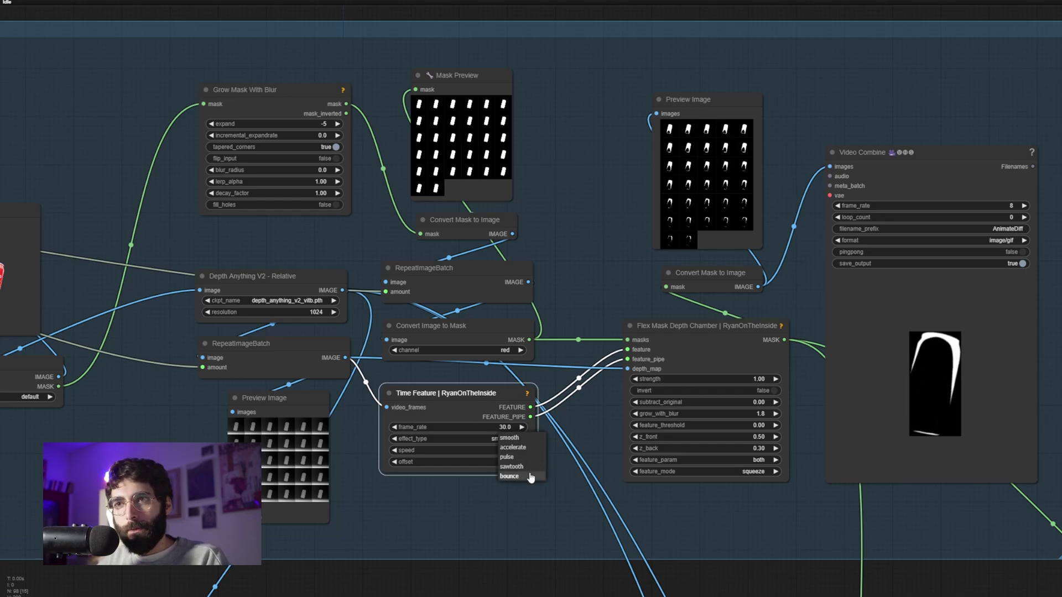
{"action": "left_click", "coordinate": [530, 438]}
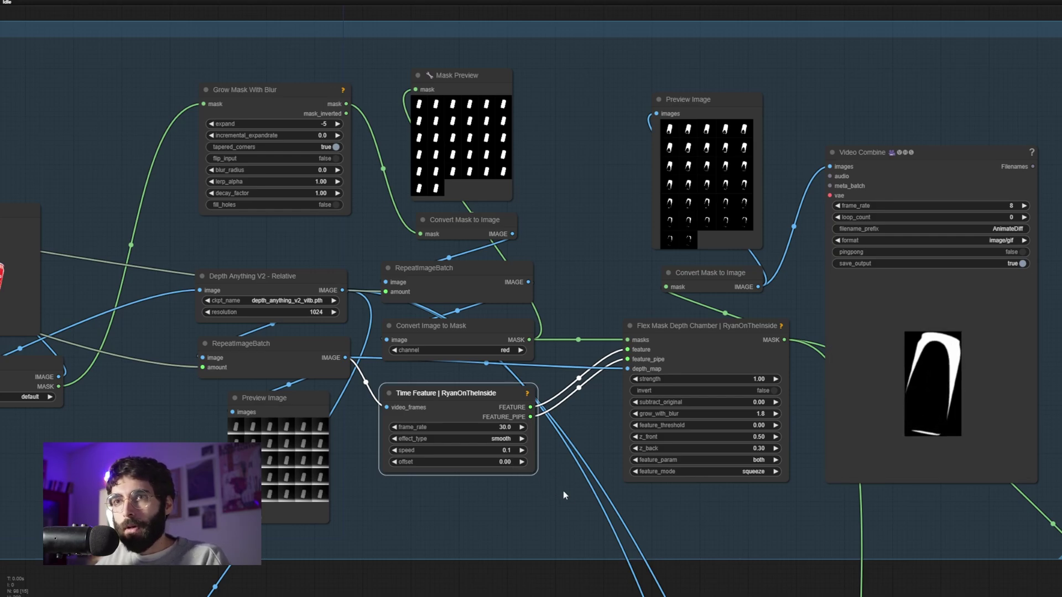
{"action": "left_click", "coordinate": [623, 476]}
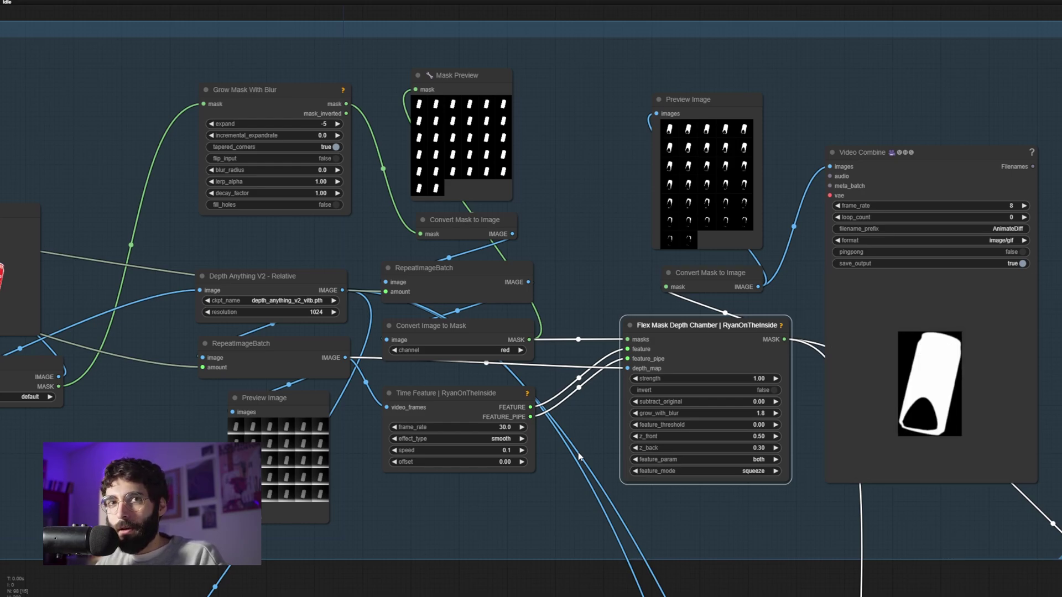
{"action": "left_click", "coordinate": [583, 444]}
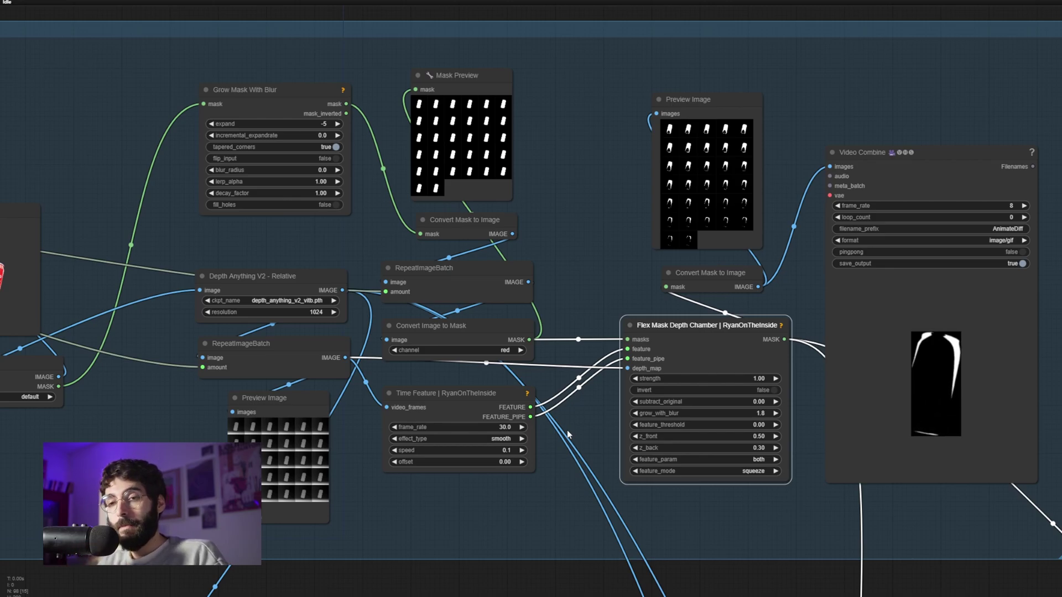
{"action": "left_click", "coordinate": [597, 410]}
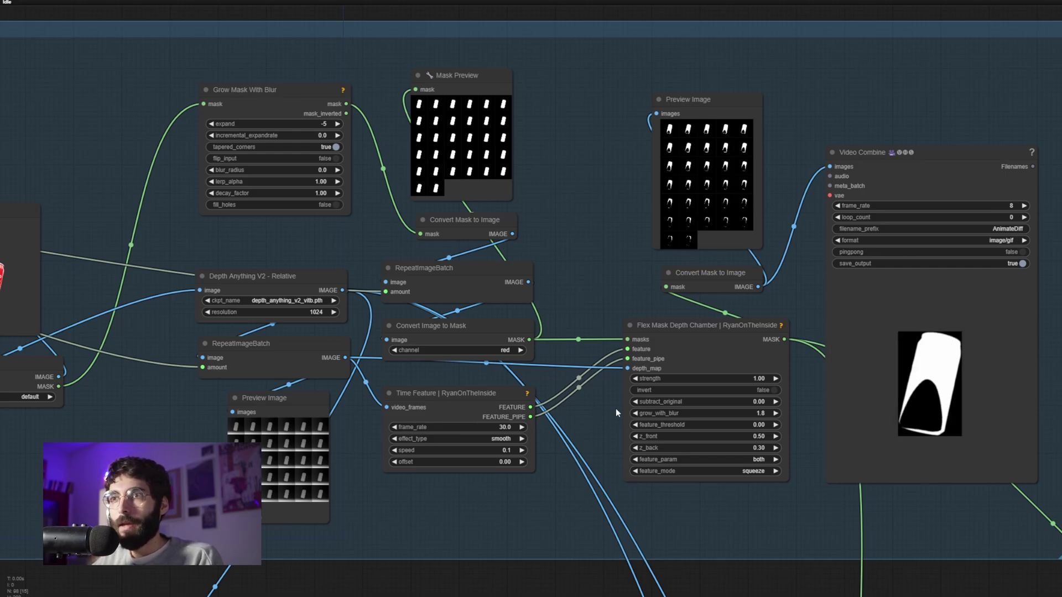
{"action": "left_click", "coordinate": [623, 332]}
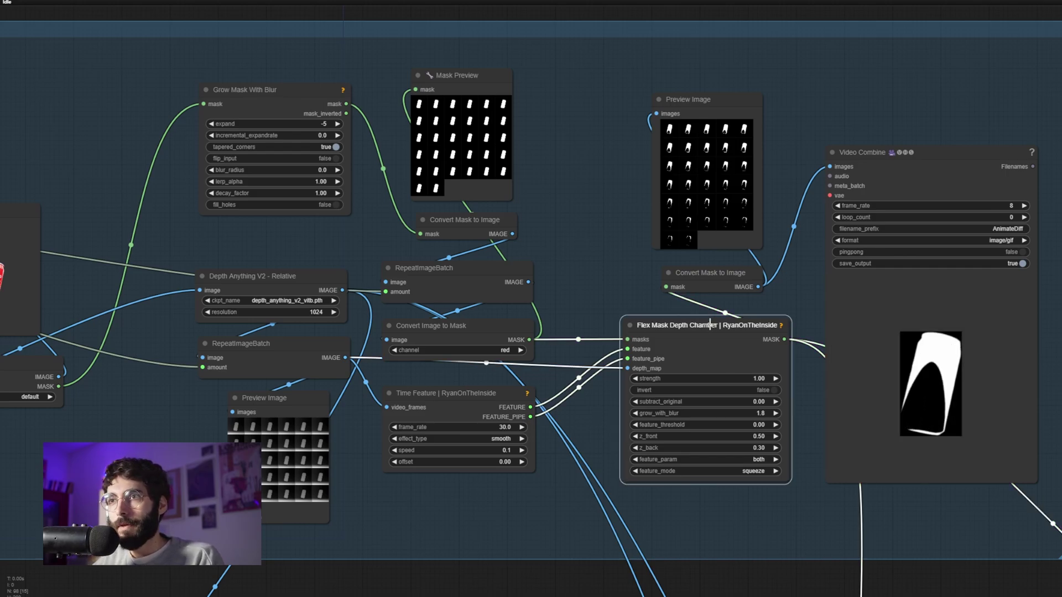
{"action": "left_click", "coordinate": [618, 304]}
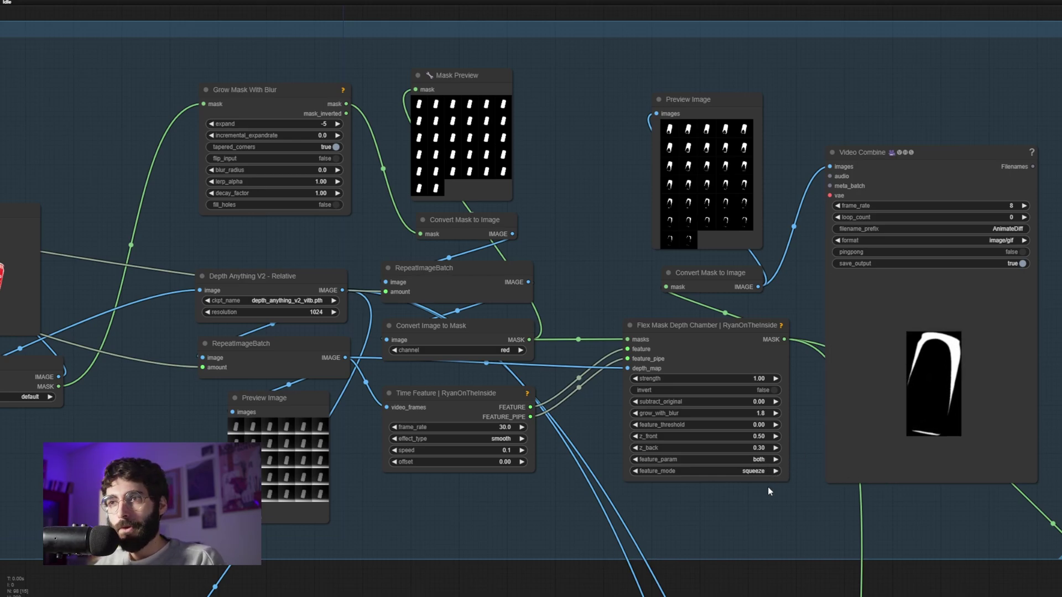
{"action": "left_click", "coordinate": [757, 471]}
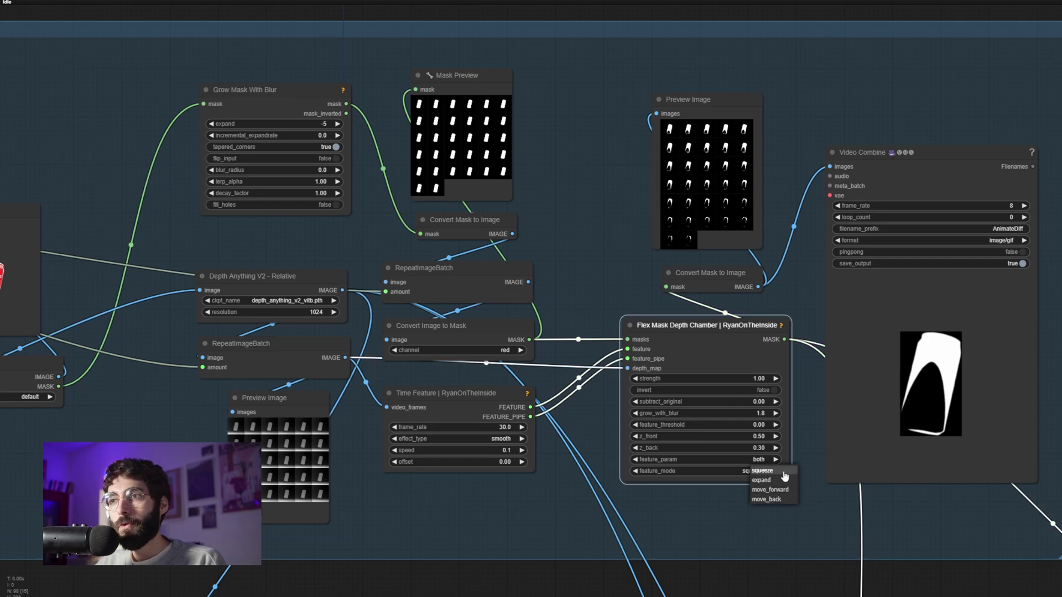
{"action": "left_click", "coordinate": [688, 497]}
{"action": "left_click", "coordinate": [740, 472]}
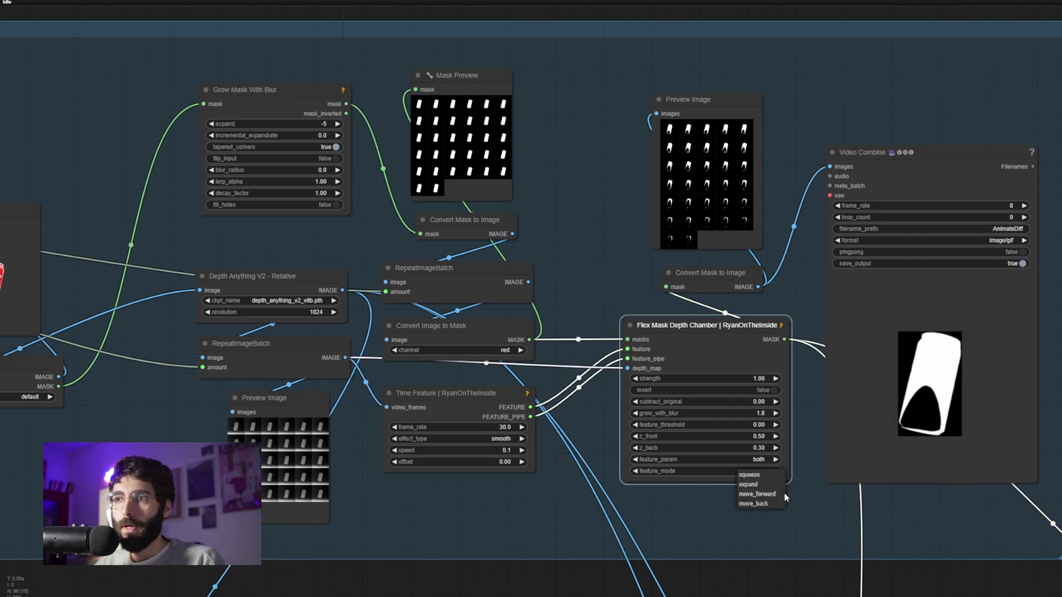
{"action": "left_click", "coordinate": [769, 529]}
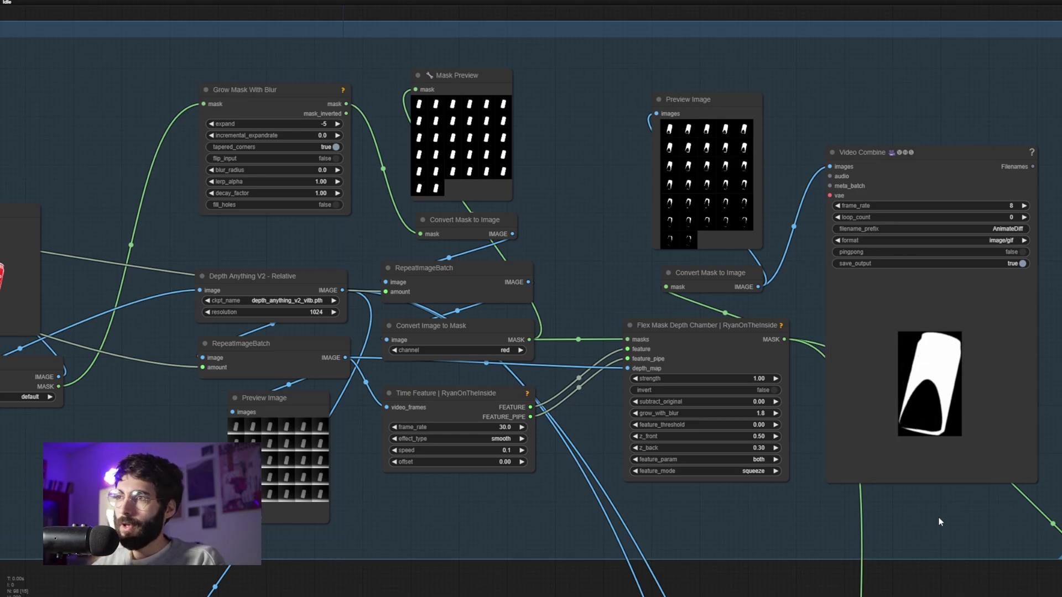
{"action": "scroll", "coordinate": [705, 284], "scroll_direction": "down", "scroll_amount": 4}
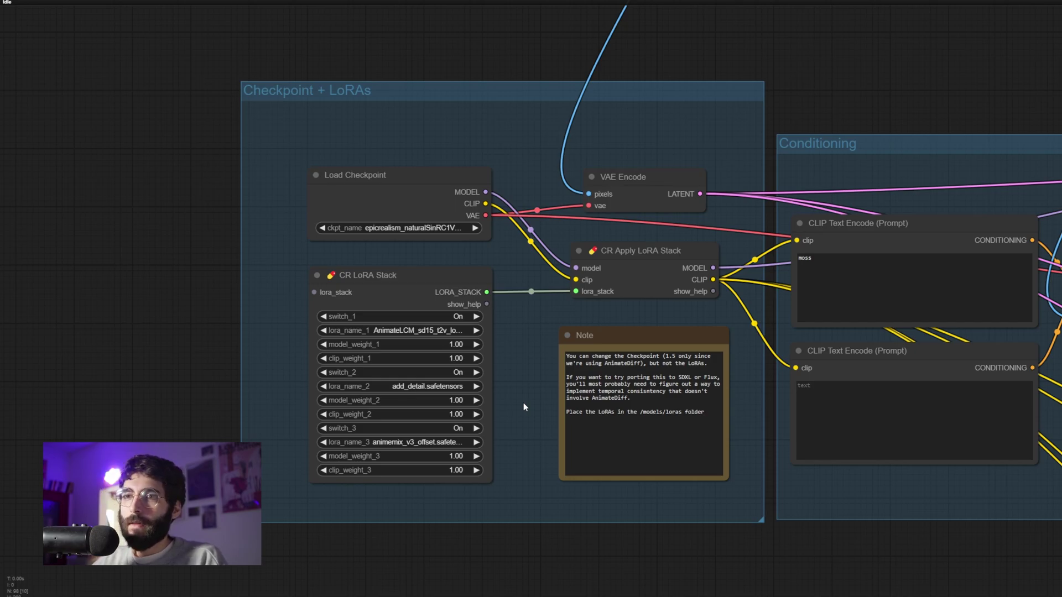
- Select the CR LoRA Stack node to inspect it, then clear the selection
{"action": "left_click", "coordinate": [416, 292]}
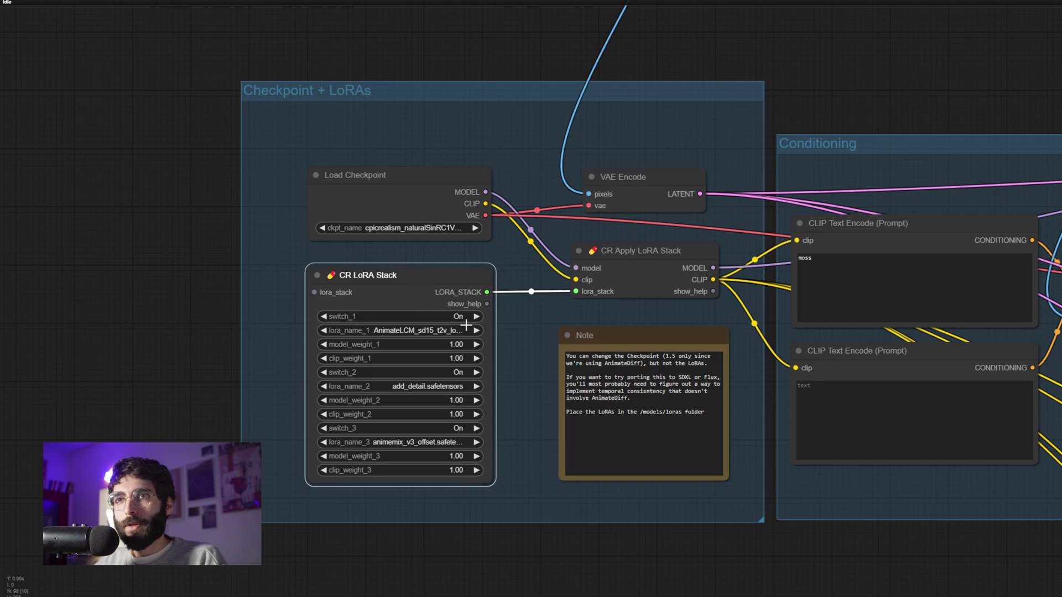
{"action": "left_click", "coordinate": [525, 356]}
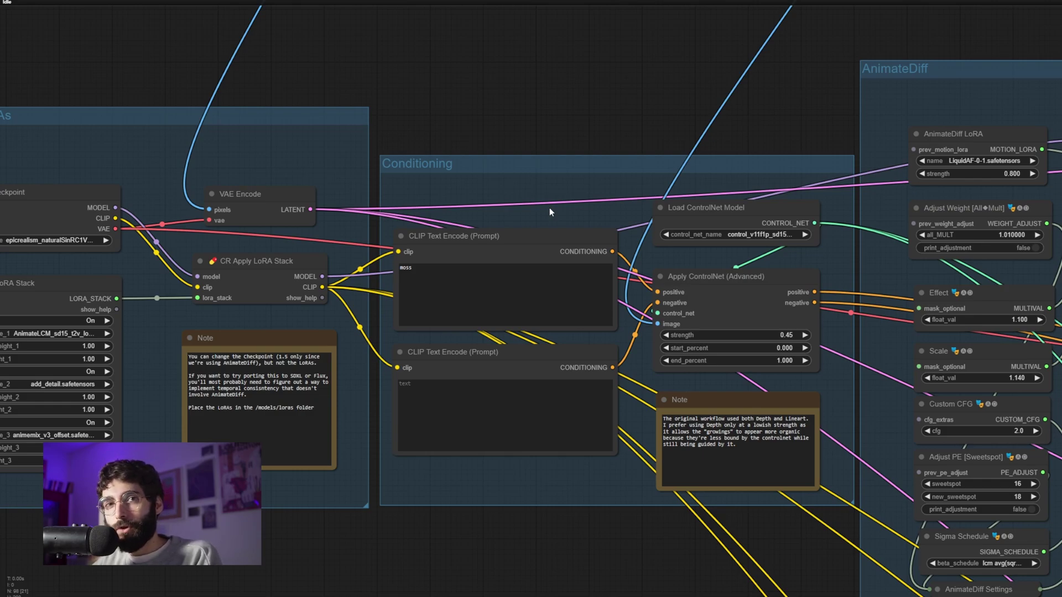
- Highlight the Apply ControlNet (Advanced) node's connections
{"action": "left_click", "coordinate": [716, 285]}
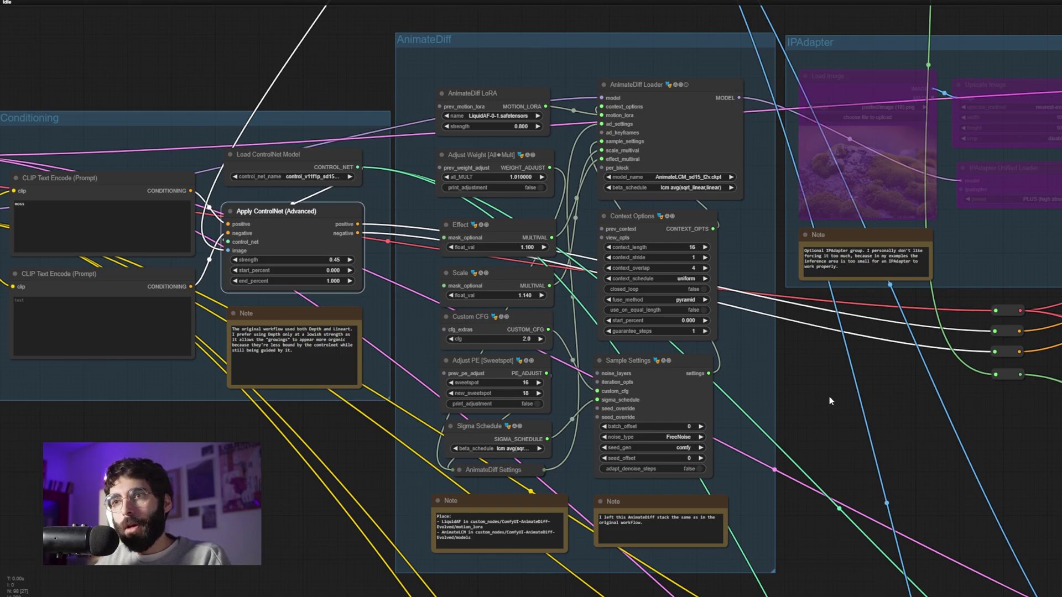
- Inspect the AnimateDiff LoRA and Loader nodes' links, then pan to IPAdapter and Inference
{"action": "left_click", "coordinate": [504, 103]}
{"action": "left_click", "coordinate": [647, 88]}
{"action": "left_click", "coordinate": [506, 94]}
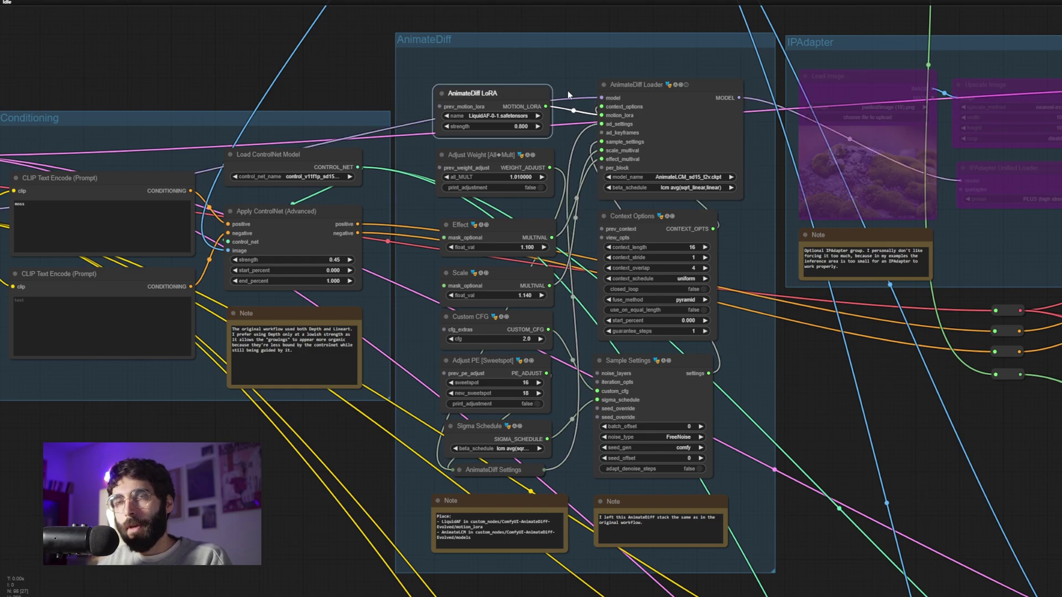
{"action": "left_click", "coordinate": [652, 79]}
{"action": "left_click", "coordinate": [546, 72]}
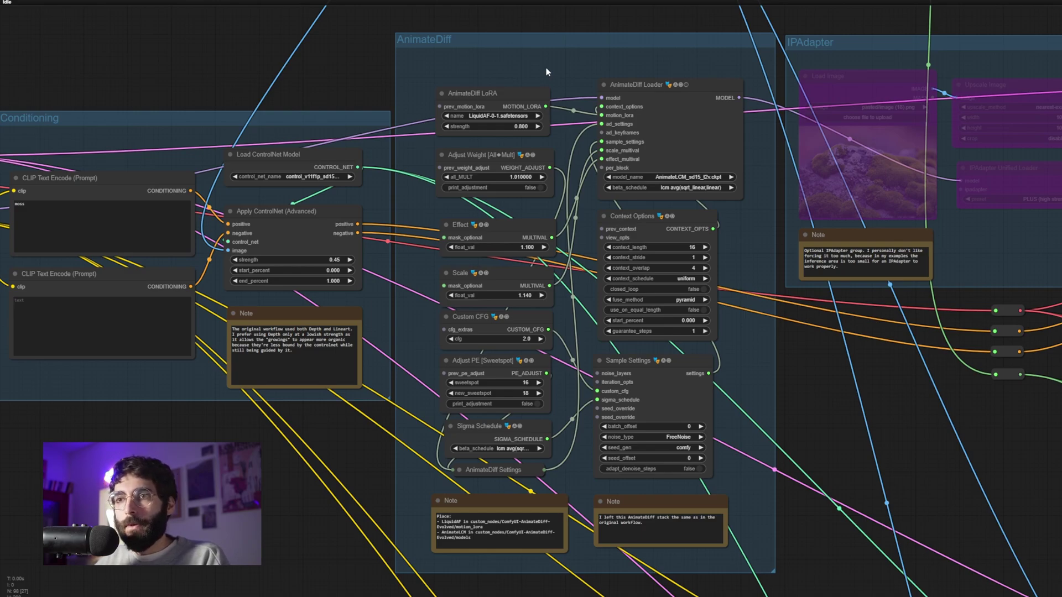
{"action": "left_click", "coordinate": [519, 95]}
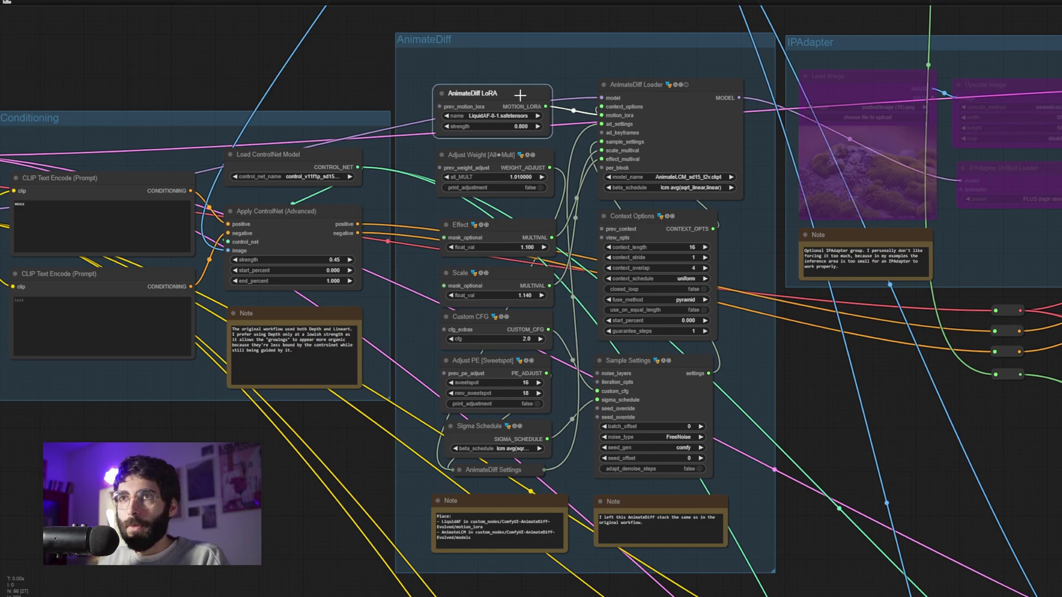
{"action": "left_click", "coordinate": [658, 83]}
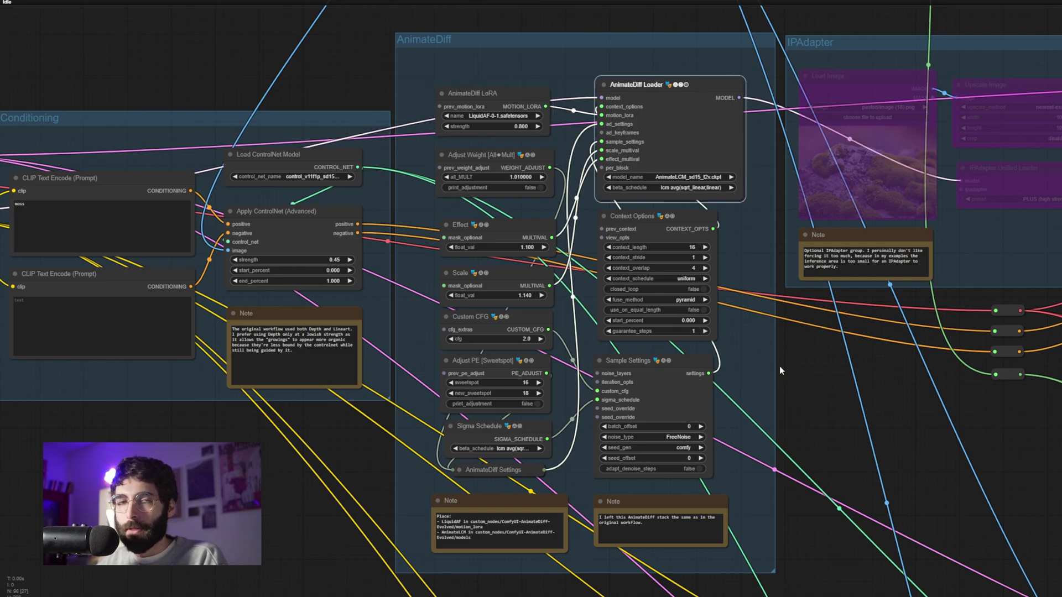
{"action": "left_click_drag", "start_coordinate": [817, 399], "coordinate": [398, 440]}
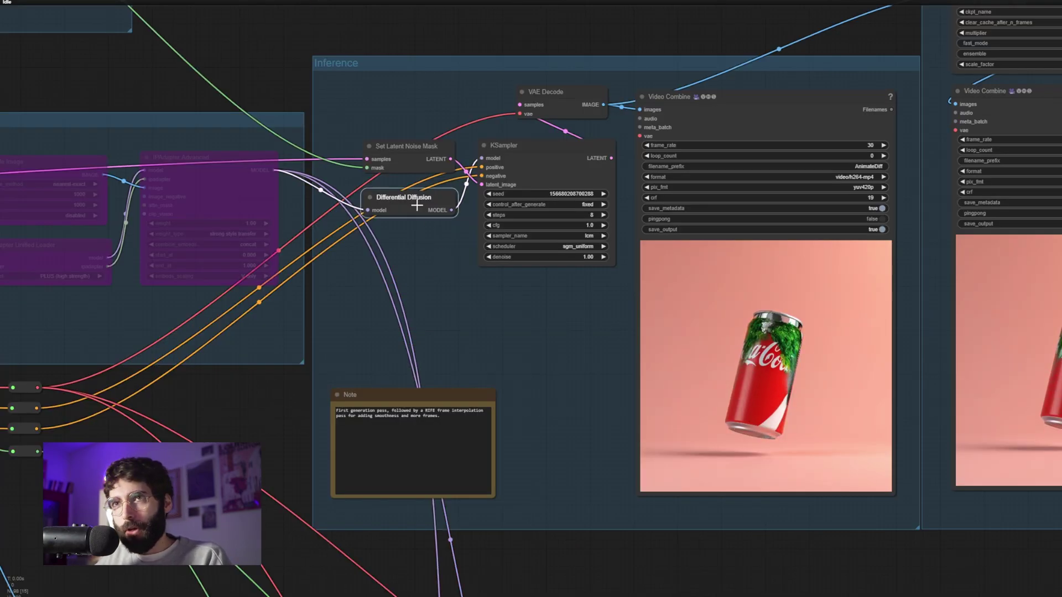
- Highlight the Set Latent Noise Mask inputs and the VAE Encode node in the zoomed-out workflow
{"action": "left_click", "coordinate": [413, 160]}
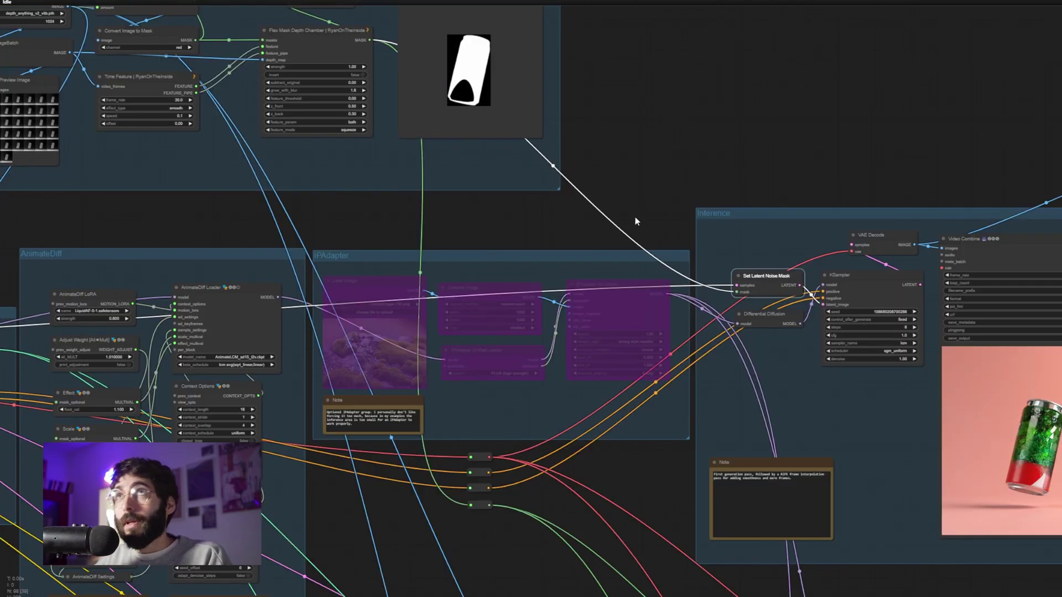
{"action": "scroll", "coordinate": [637, 220], "scroll_direction": "down", "scroll_amount": 2}
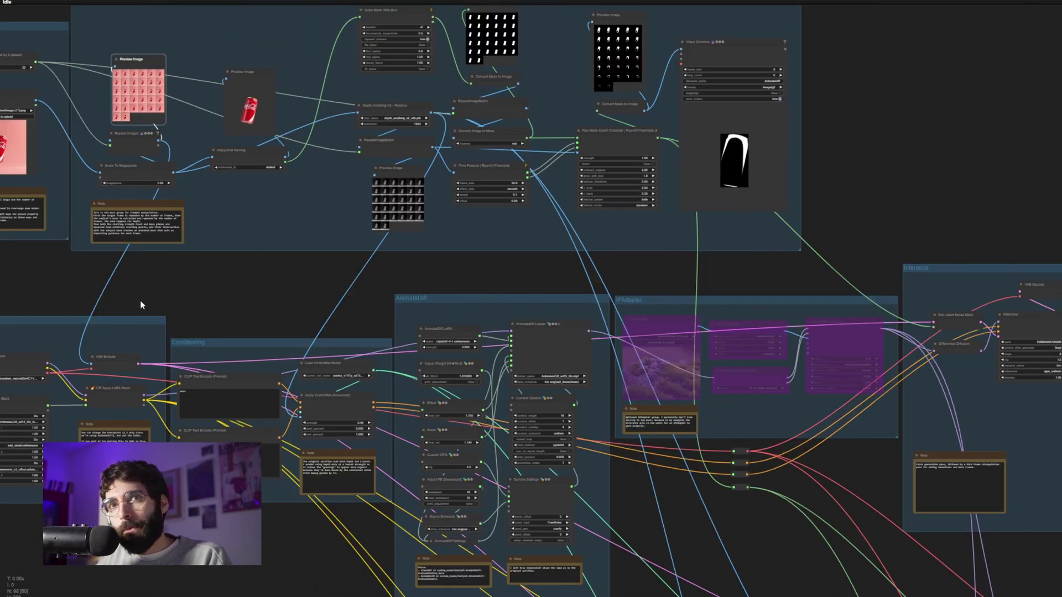
{"action": "left_click", "coordinate": [108, 357]}
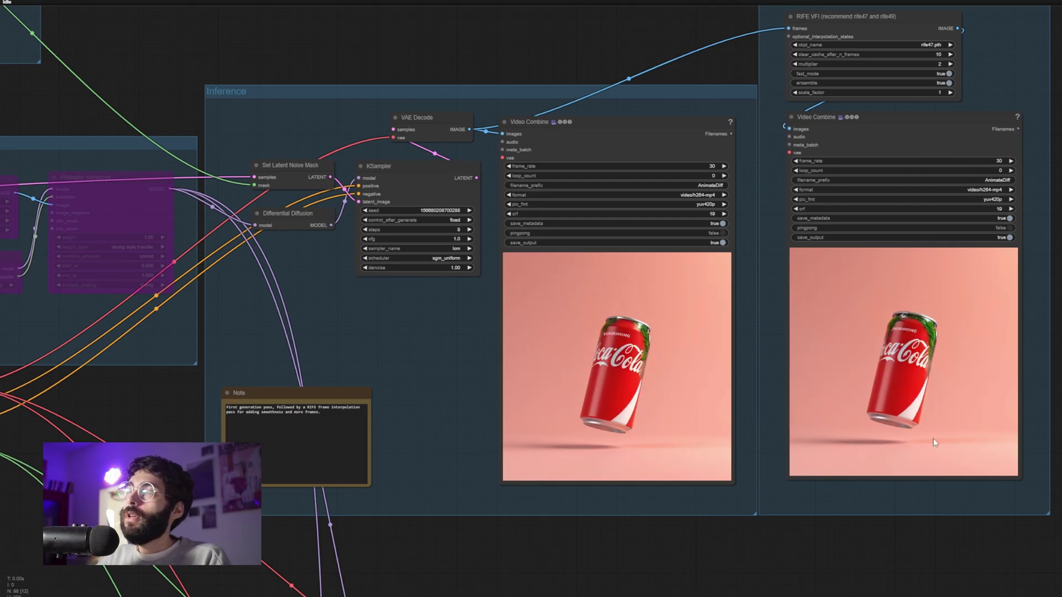
{"action": "left_click_drag", "start_coordinate": [940, 547], "coordinate": [912, 558]}
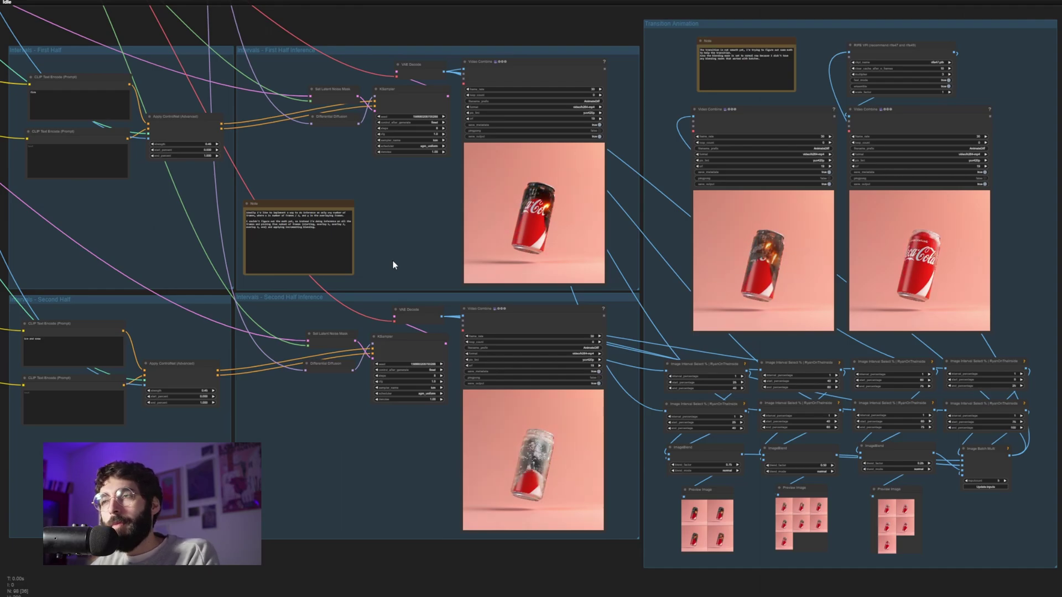
{"action": "left_click", "coordinate": [77, 77]}
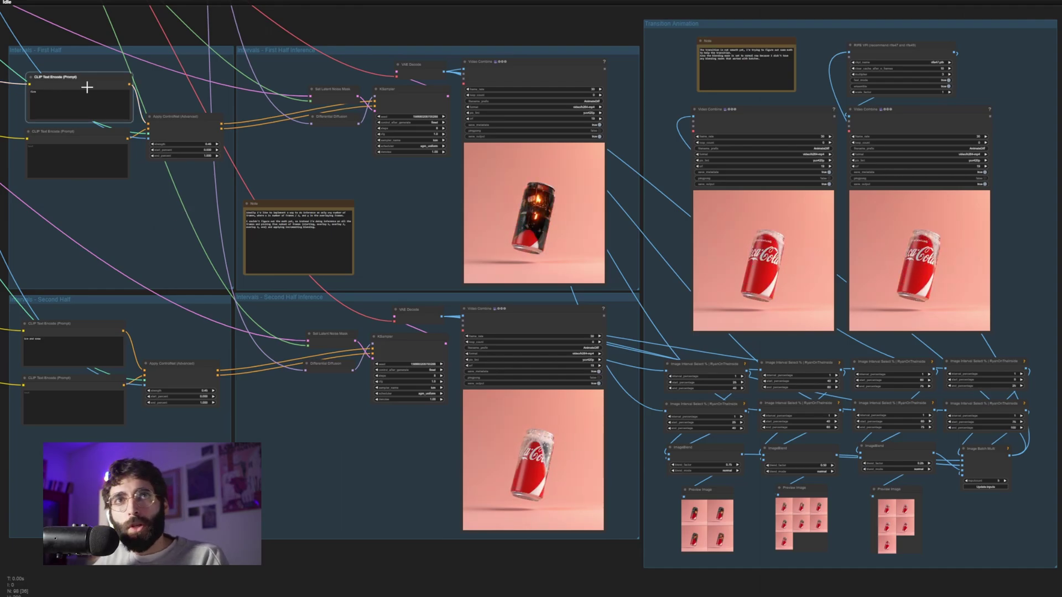
{"action": "left_click", "coordinate": [105, 324]}
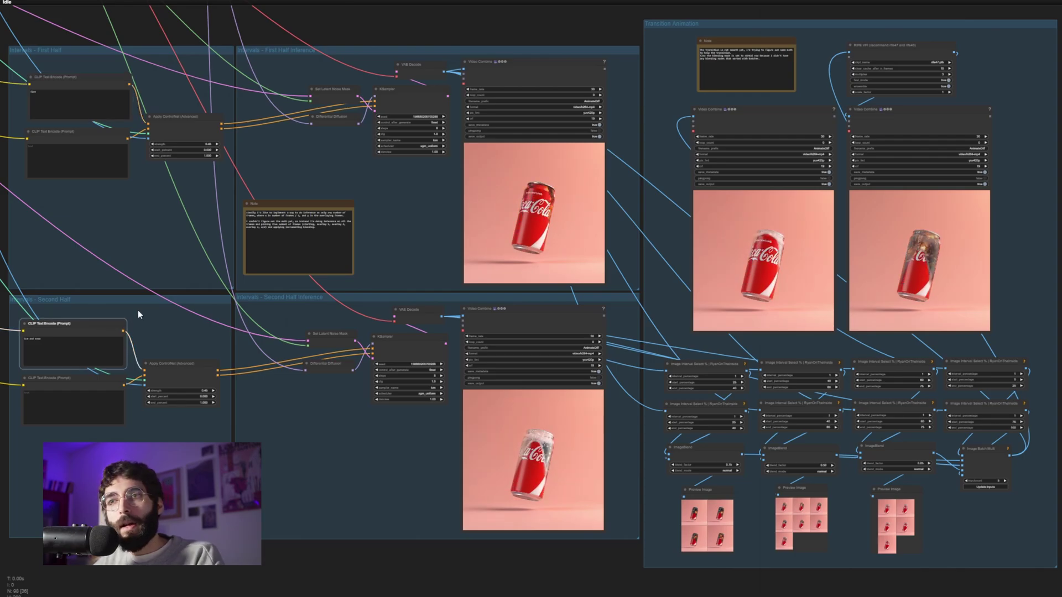
{"action": "left_click", "coordinate": [192, 131]}
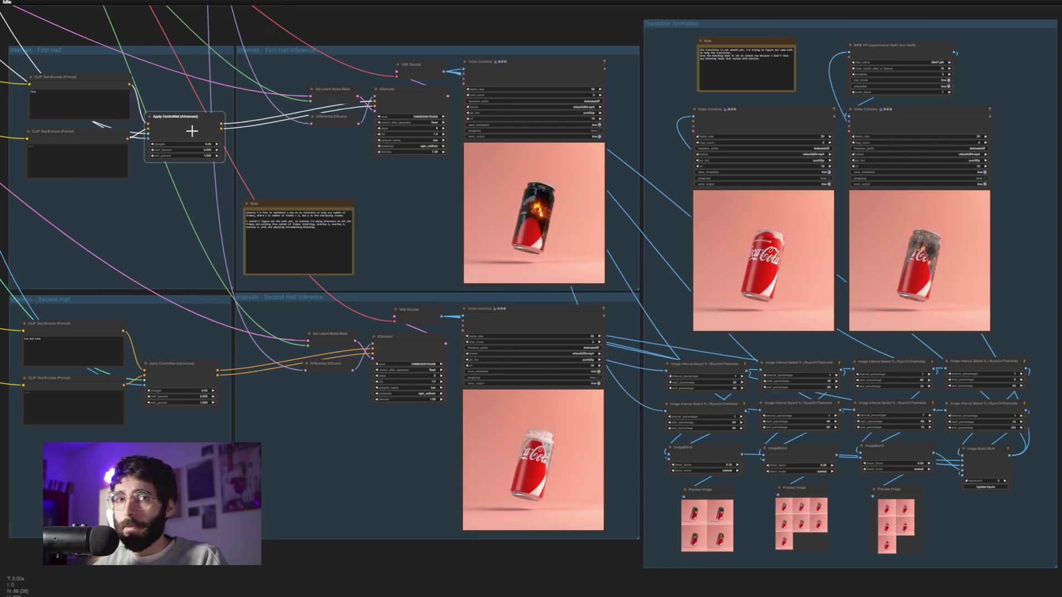
{"action": "left_click", "coordinate": [346, 202]}
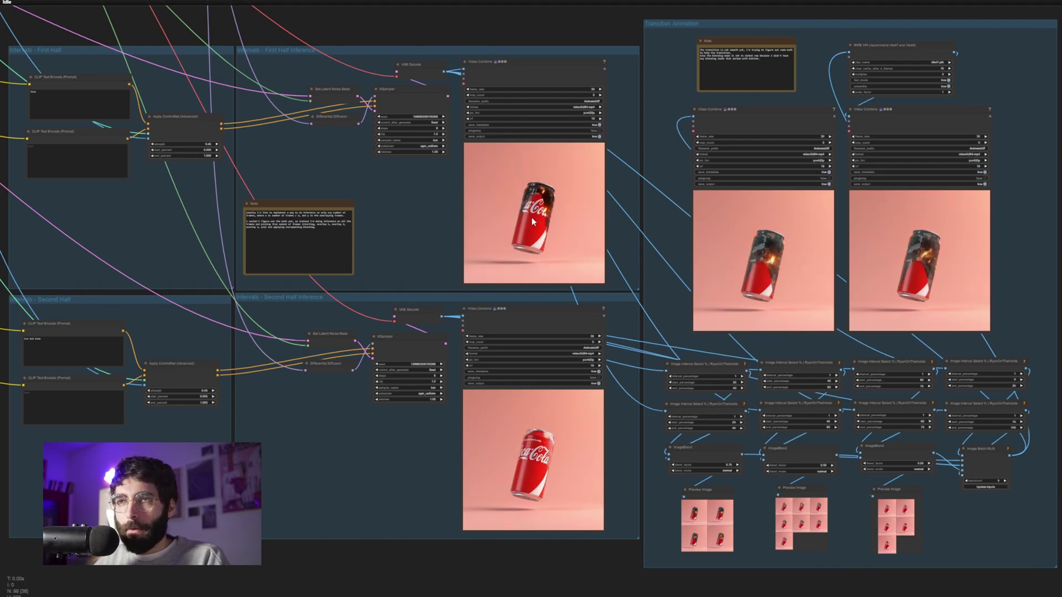
{"action": "scroll", "coordinate": [719, 508], "scroll_direction": "up", "scroll_amount": 3}
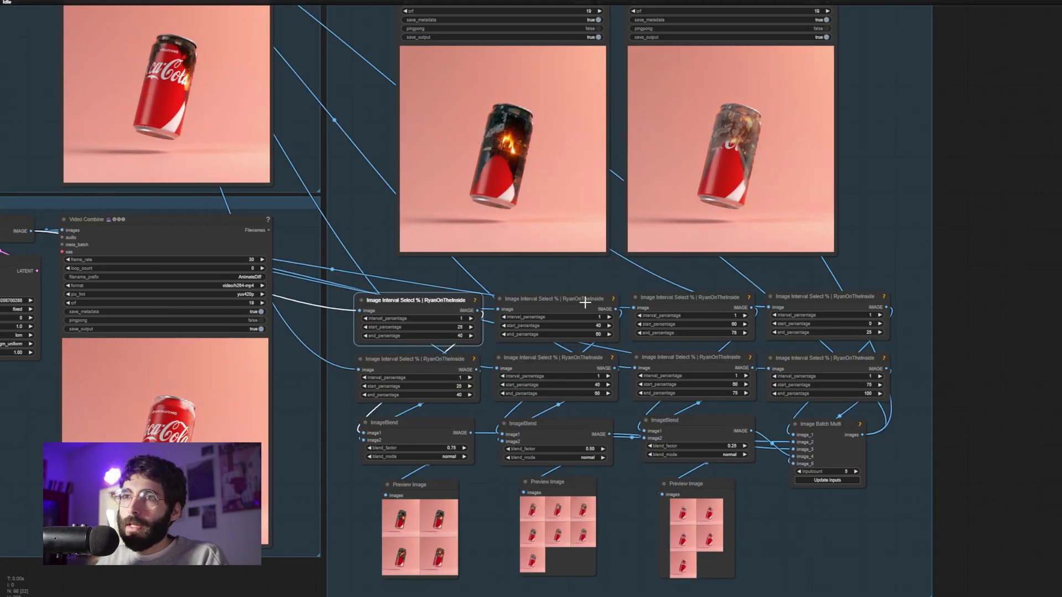
{"action": "left_click", "coordinate": [691, 298]}
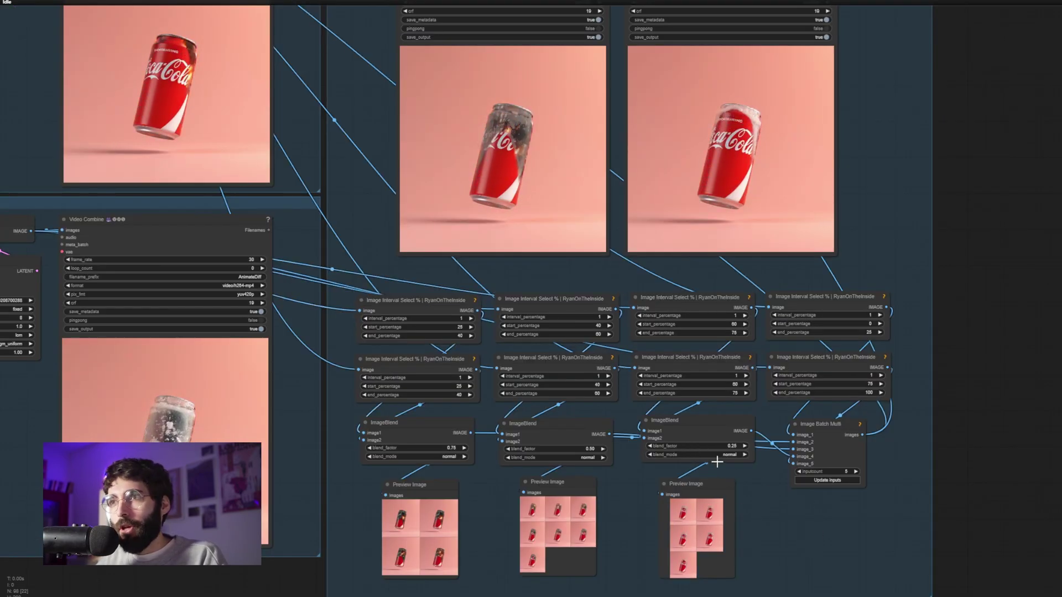
{"action": "left_click", "coordinate": [757, 417]}
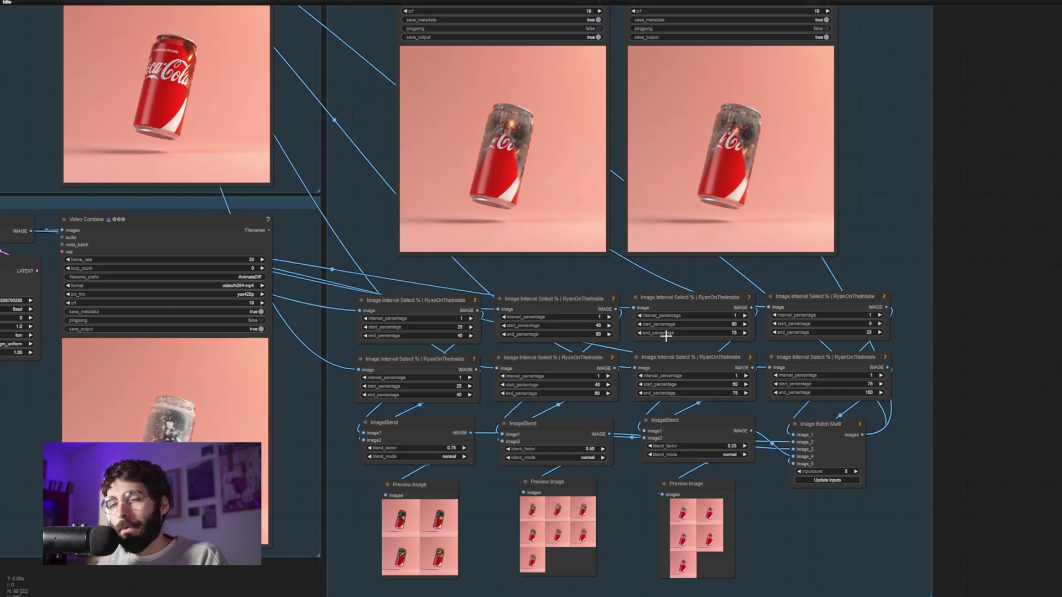
{"action": "left_click", "coordinate": [554, 299]}
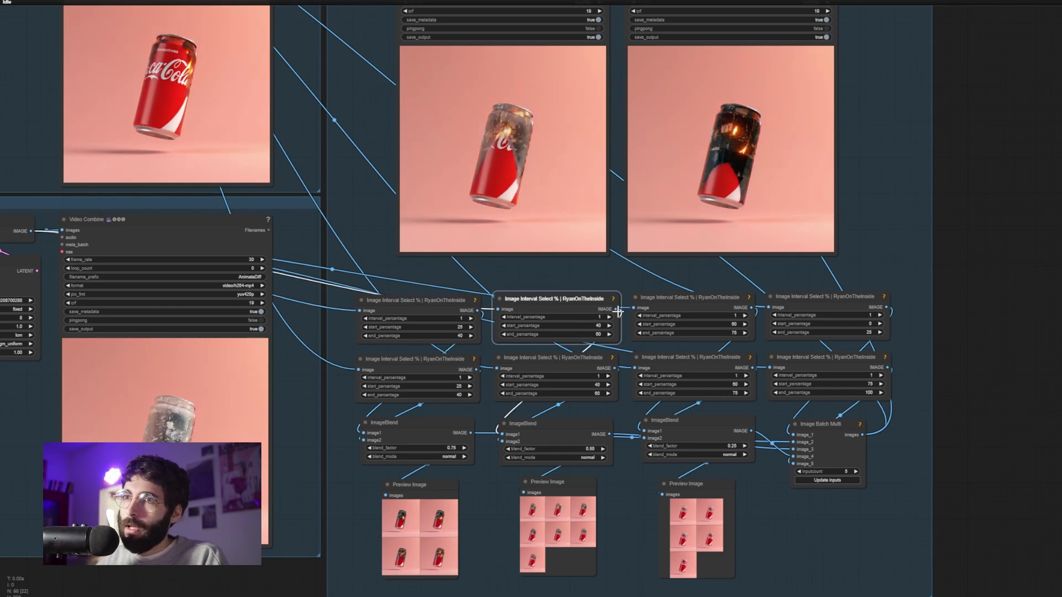
{"action": "left_click", "coordinate": [788, 315]}
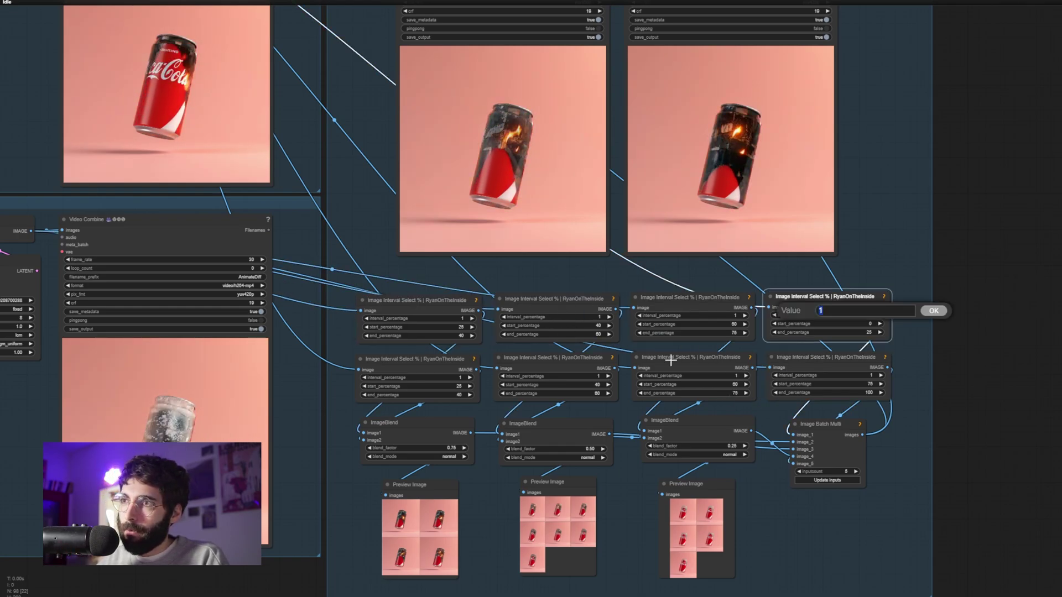
{"action": "left_click_drag", "start_coordinate": [390, 303], "coordinate": [713, 398]}
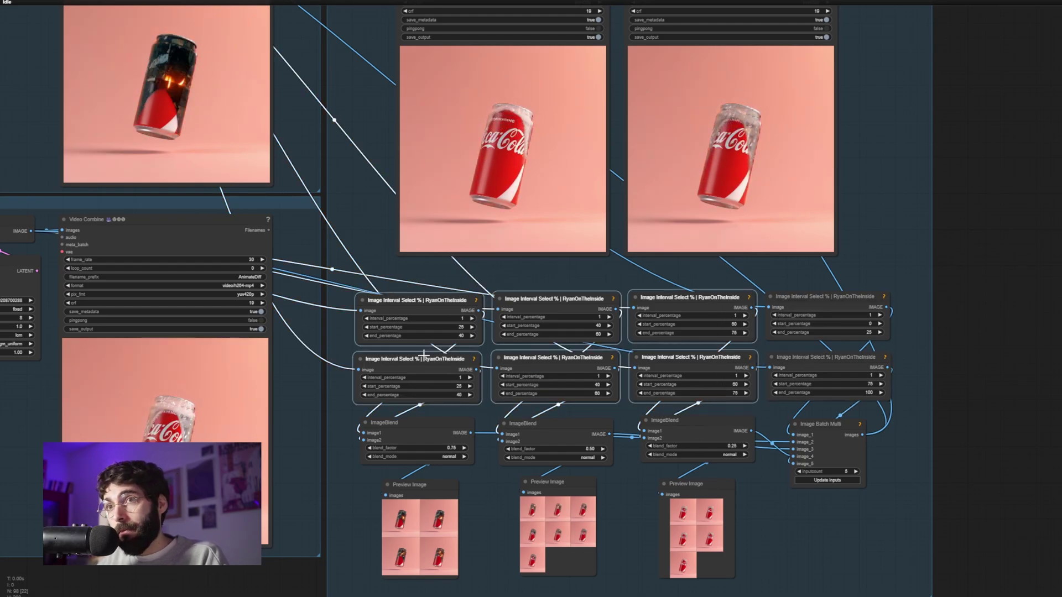
{"action": "left_click", "coordinate": [437, 312]}
{"action": "left_click", "coordinate": [435, 367]}
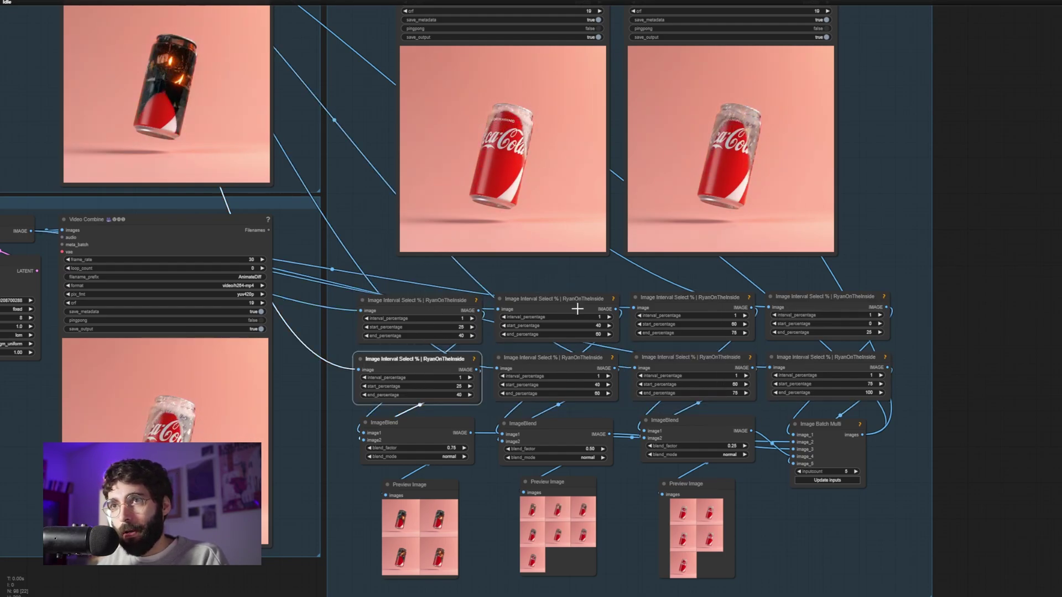
{"action": "left_click", "coordinate": [577, 309]}
{"action": "left_click", "coordinate": [582, 371]}
{"action": "left_click", "coordinate": [691, 313]}
{"action": "left_click", "coordinate": [710, 379]}
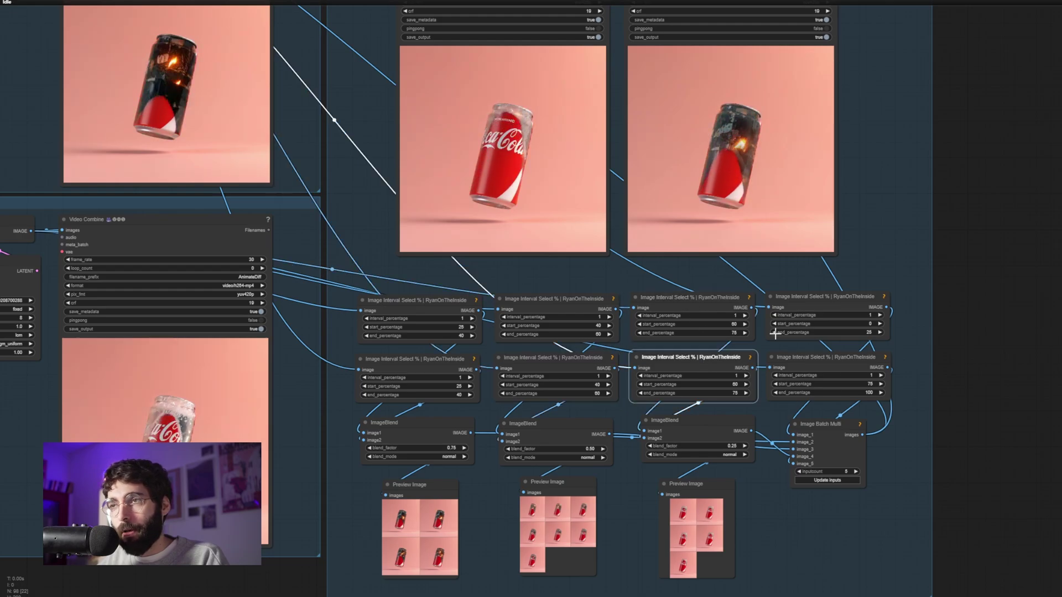
{"action": "left_click", "coordinate": [817, 314]}
{"action": "left_click", "coordinate": [844, 307]}
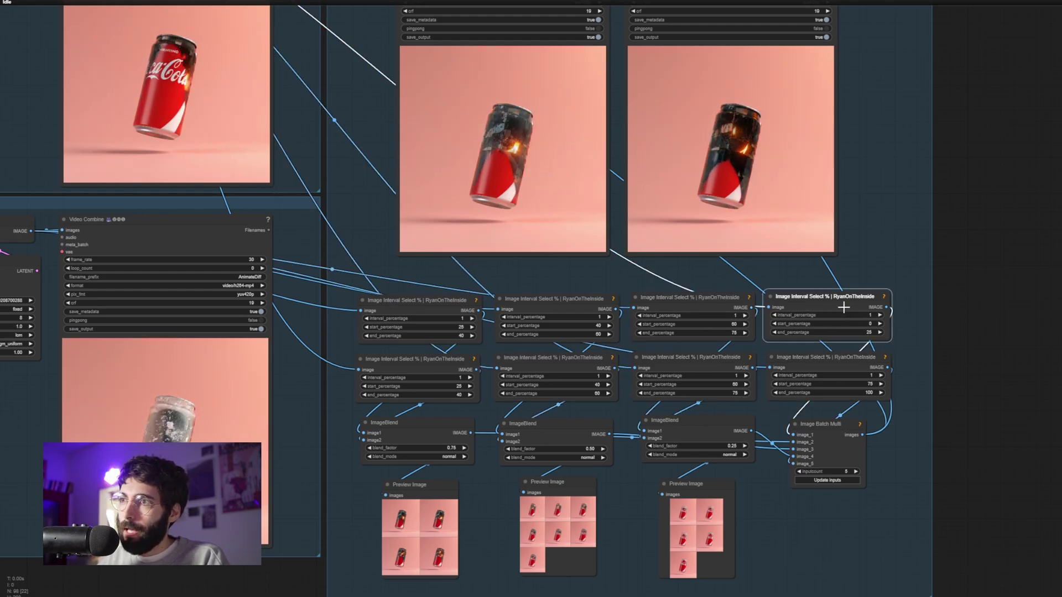
{"action": "left_click", "coordinate": [843, 367]}
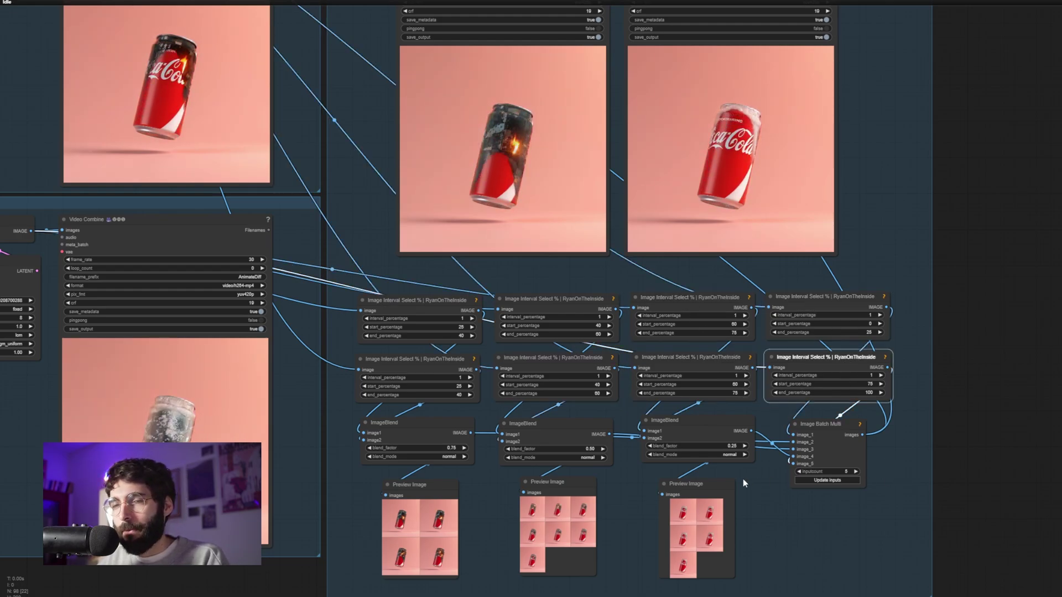
{"action": "left_click", "coordinate": [823, 293]}
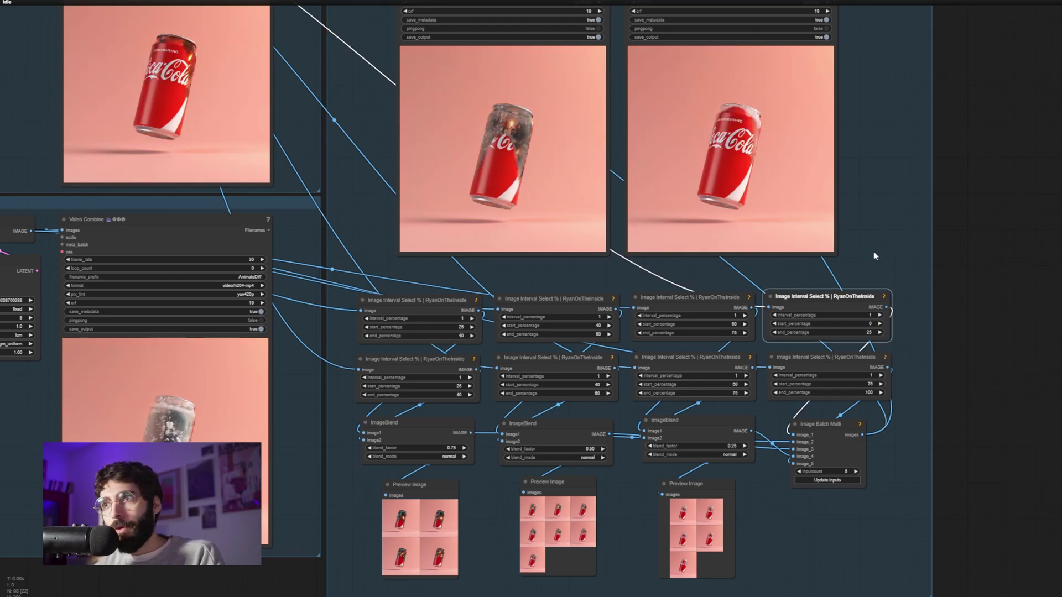
{"action": "left_click", "coordinate": [844, 369]}
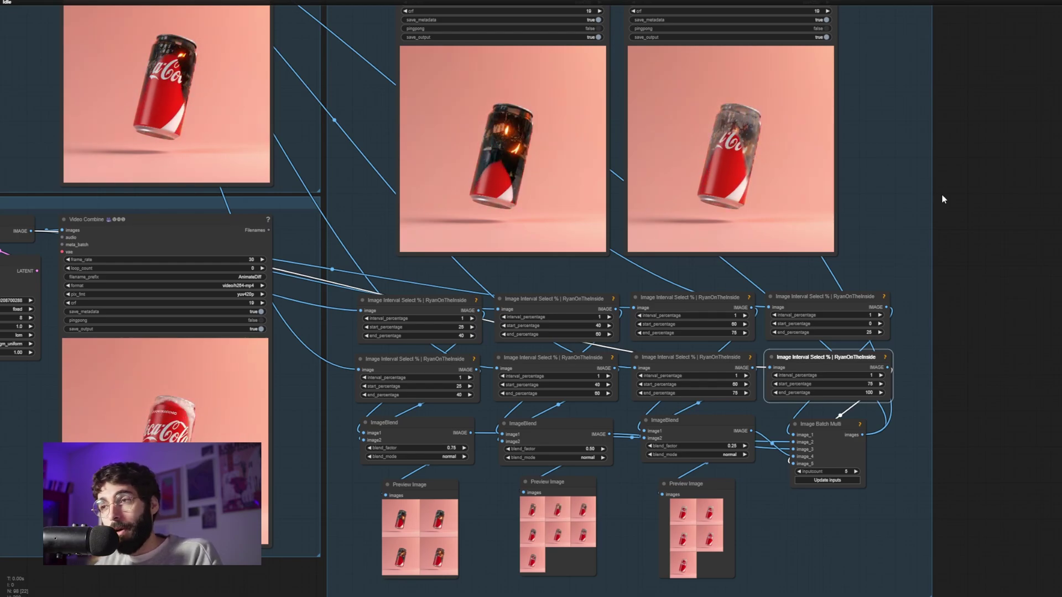
{"action": "left_click", "coordinate": [924, 307]}
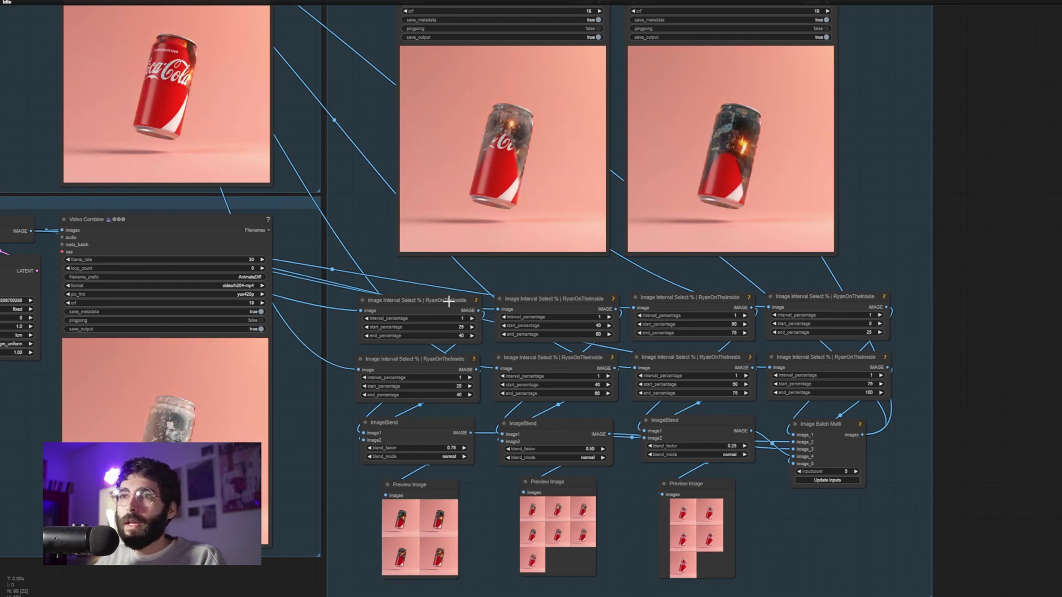
{"action": "left_click", "coordinate": [553, 302]}
{"action": "left_click", "coordinate": [679, 267]}
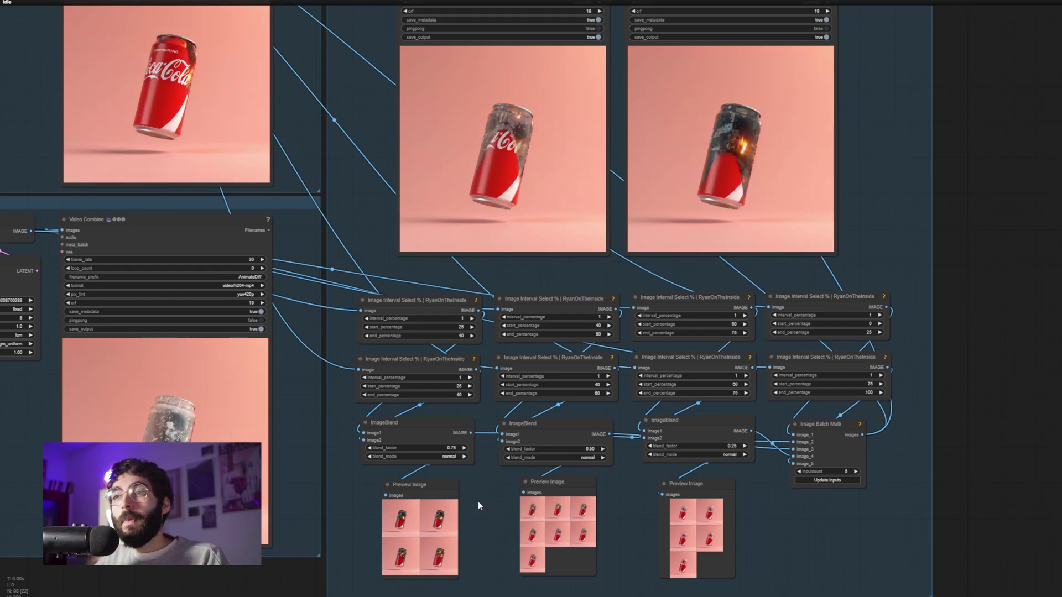
{"action": "scroll", "coordinate": [477, 501], "scroll_direction": "up", "scroll_amount": 5}
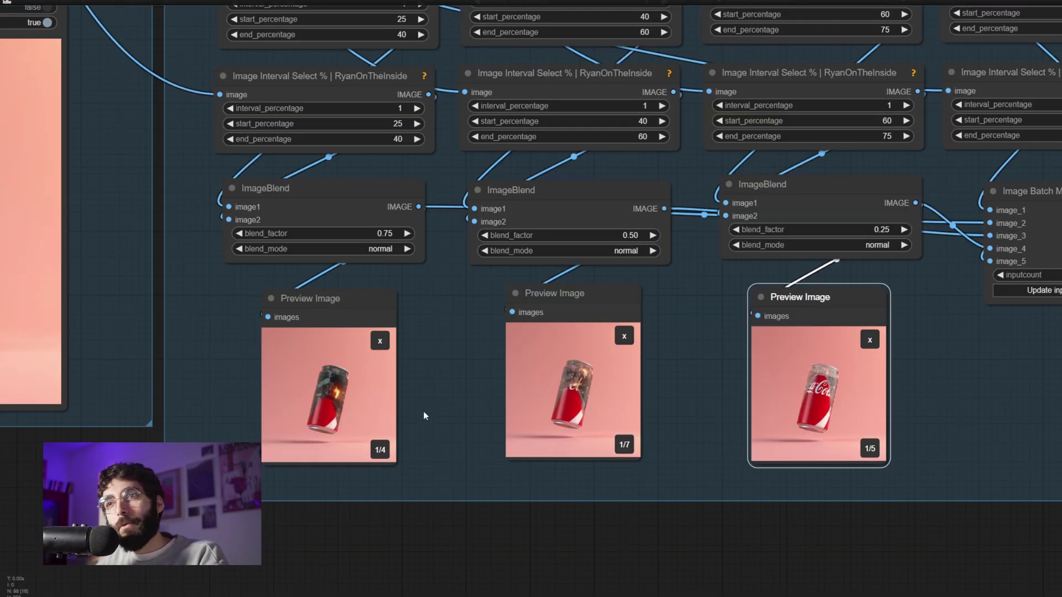